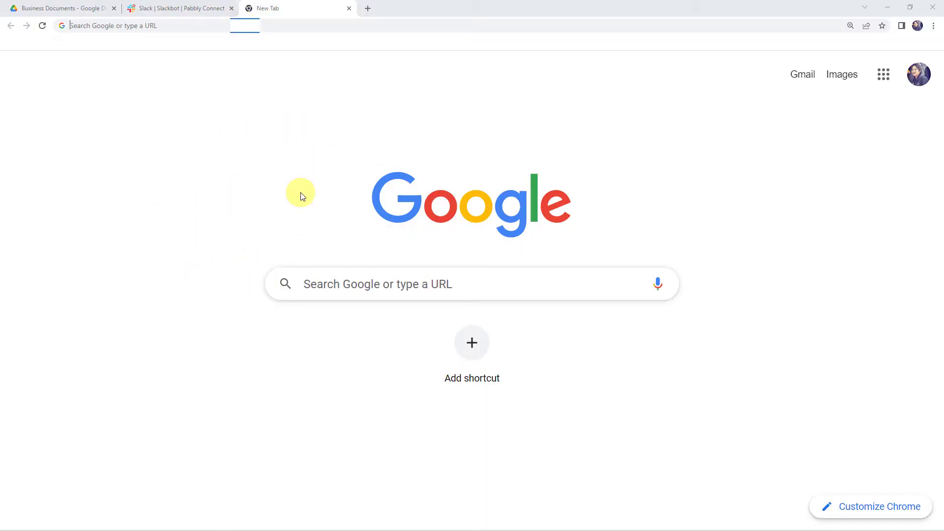
- Go to the Pabbly homepage and open the Pabbly Connect product page
text(pa)
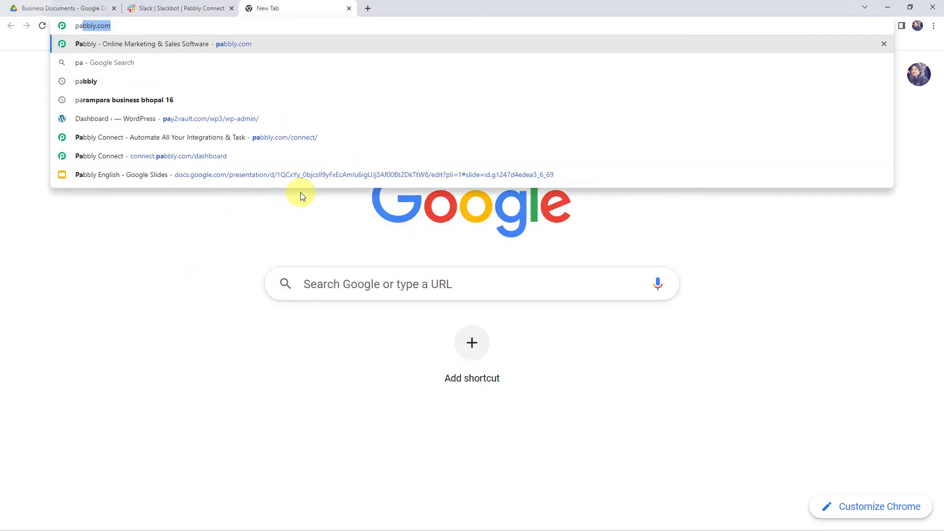
key(Return)
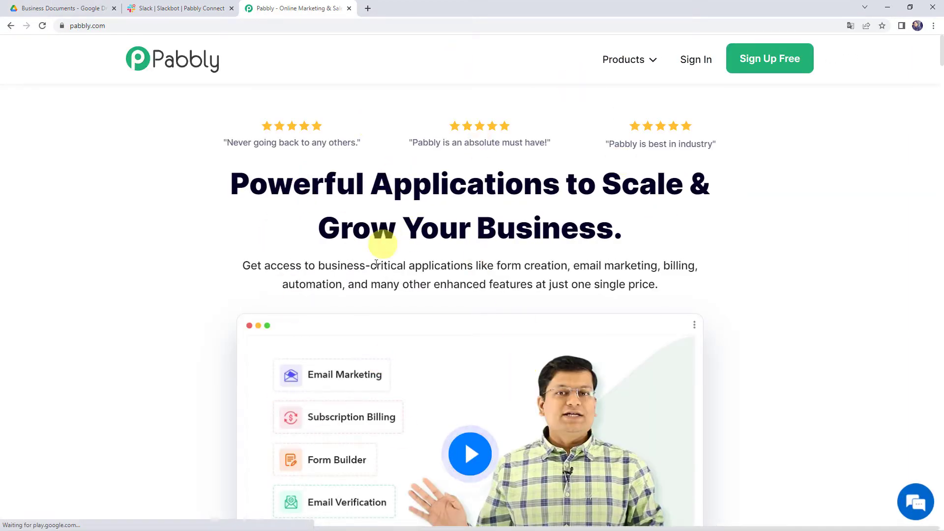
mouse_move(618, 67)
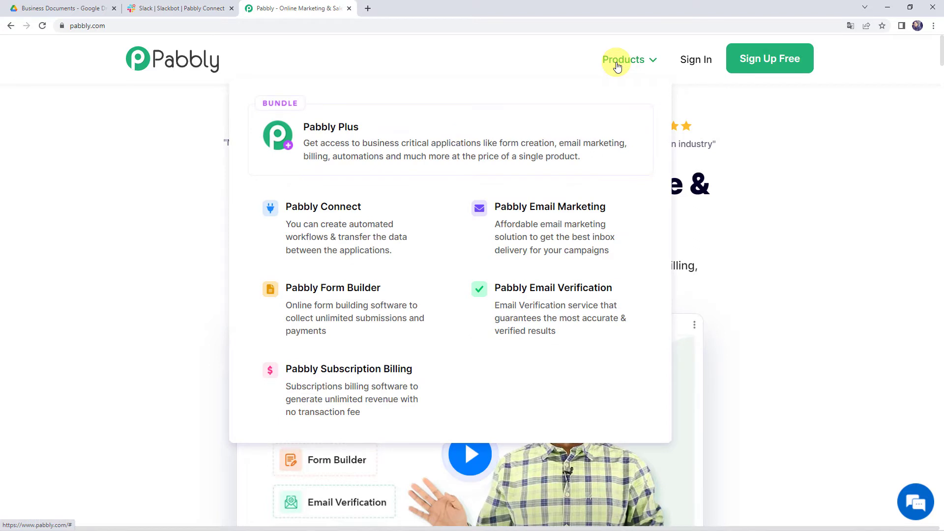
click(333, 212)
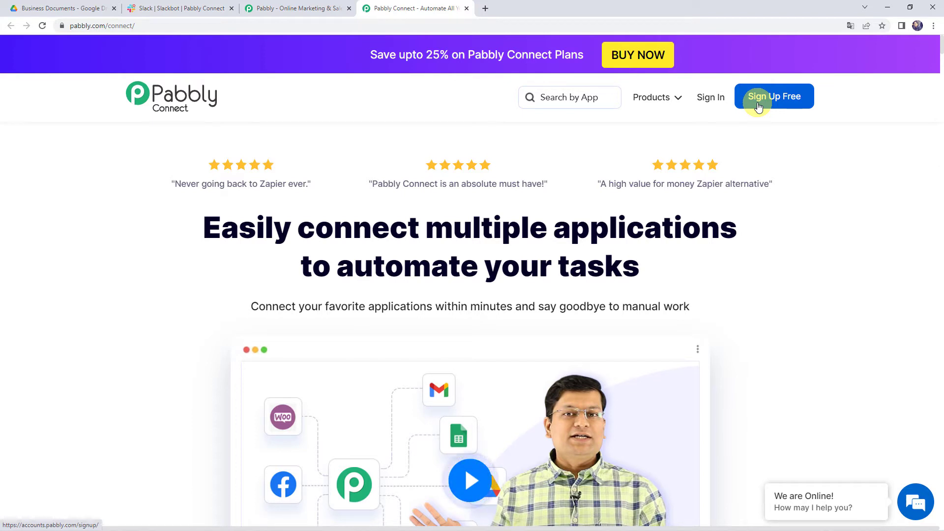
- Sign in and open the Pabbly Connect app's workflow dashboard
click(712, 104)
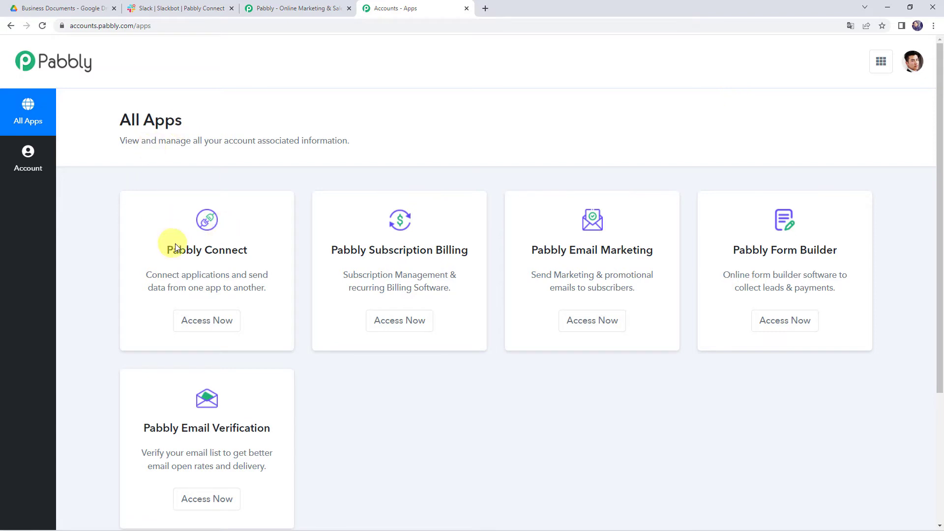
click(225, 320)
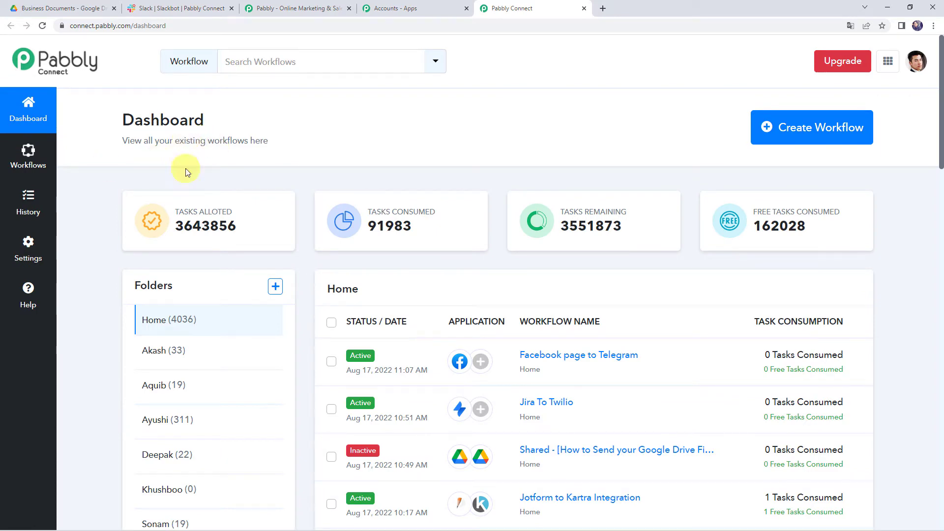
scroll(362, 269, down, 6)
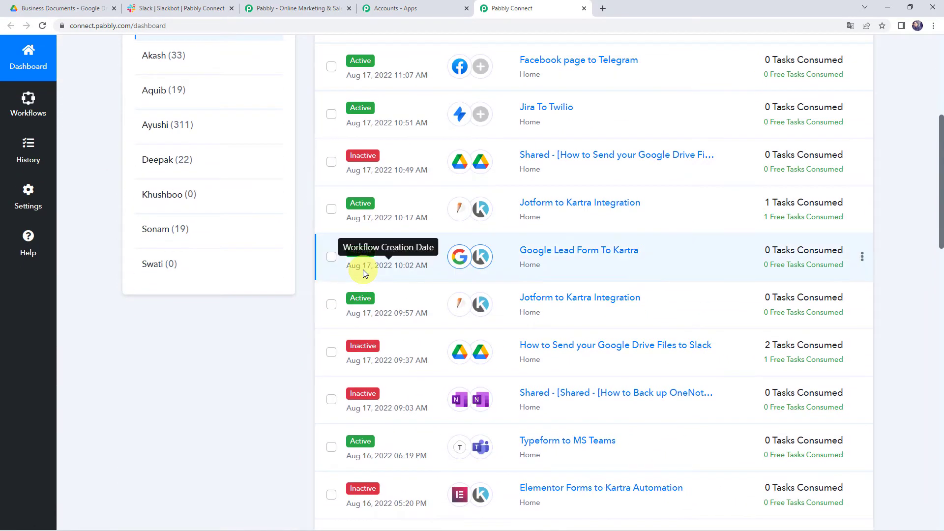
scroll(362, 270, up, 6)
- Create a workflow named 'Send your Google Drive Files to Slack' and view its trigger and action steps
click(792, 134)
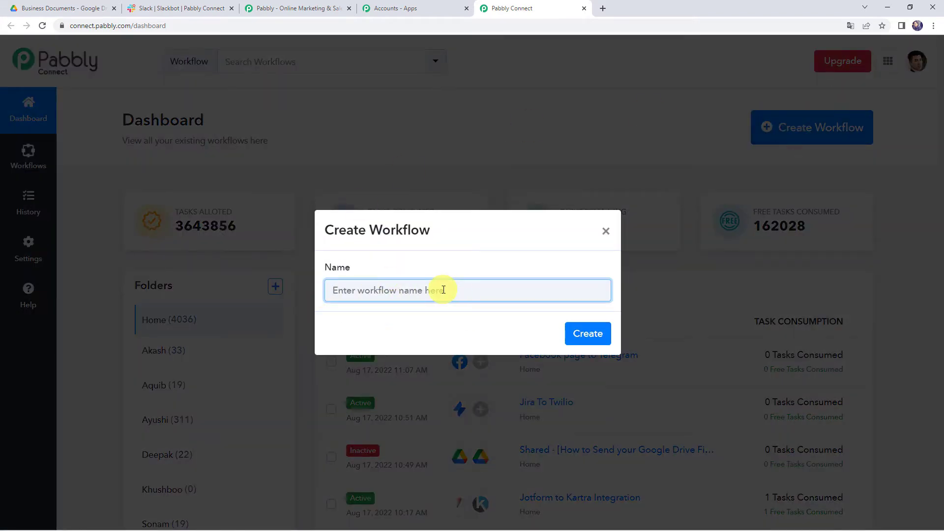
text(Send your Google Drive Files to Slack)
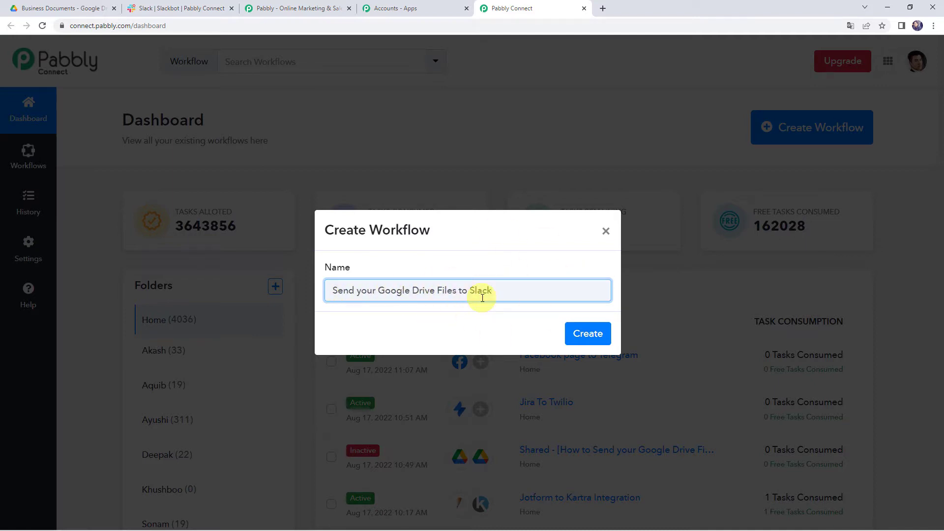
click(593, 333)
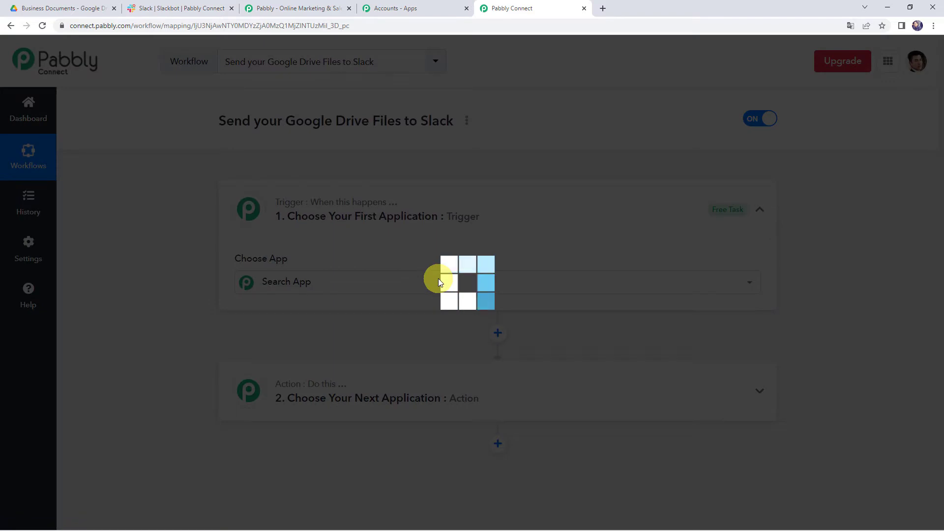
click(438, 279)
click(488, 219)
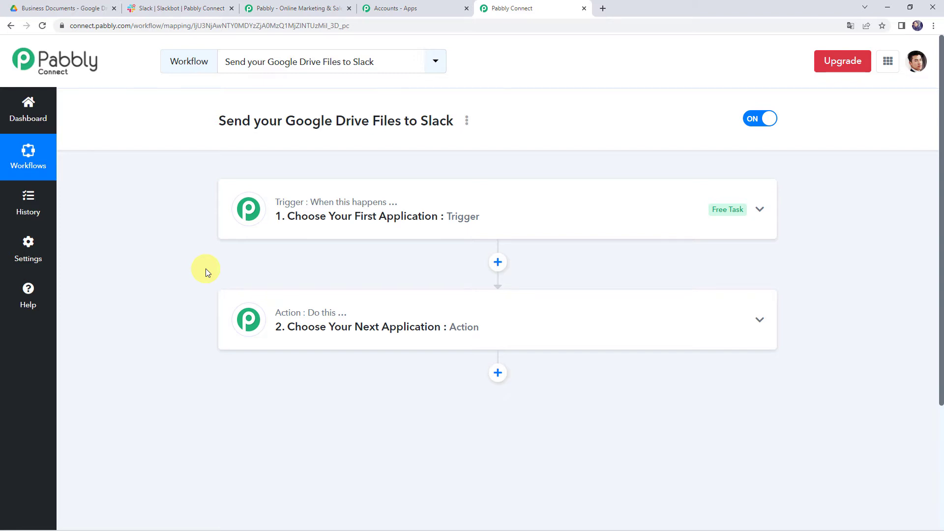
- Set the trigger to Google Drive's New File in Specific Folder event
click(476, 215)
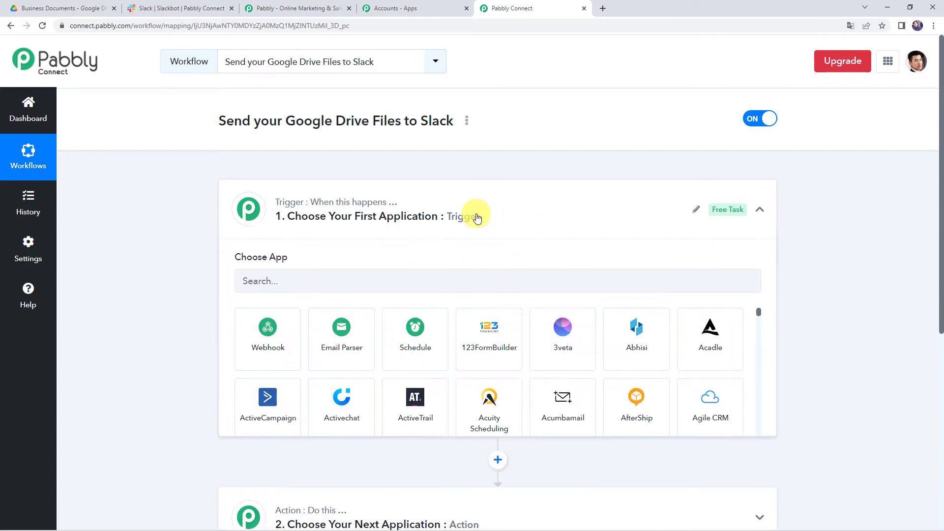
click(348, 284)
text(Driv)
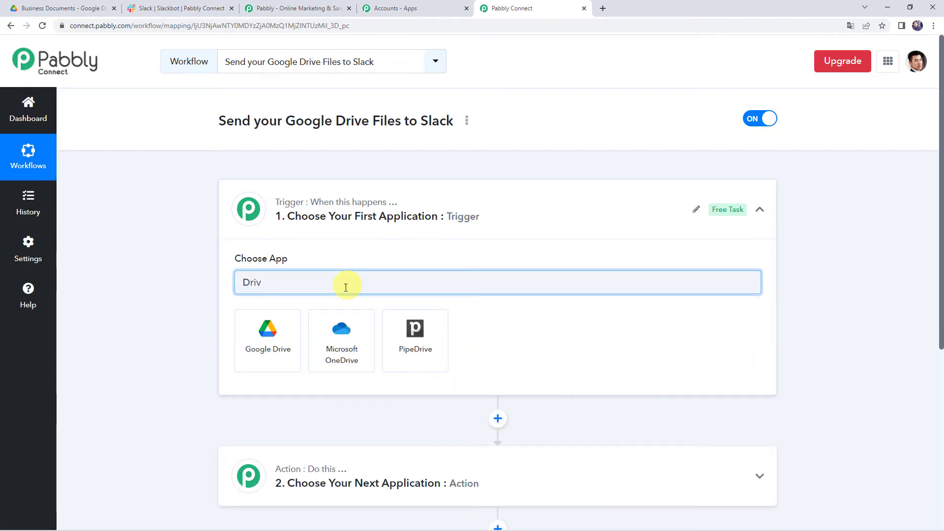
click(274, 344)
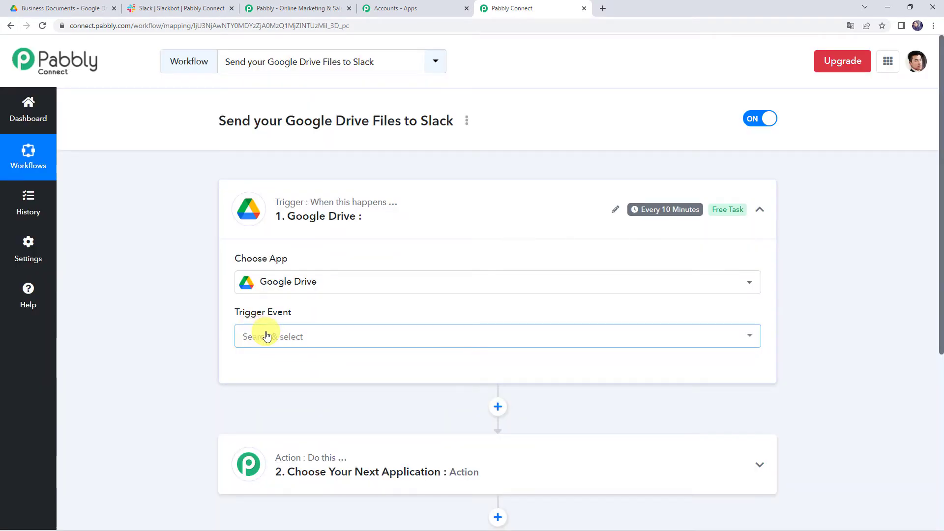
click(266, 336)
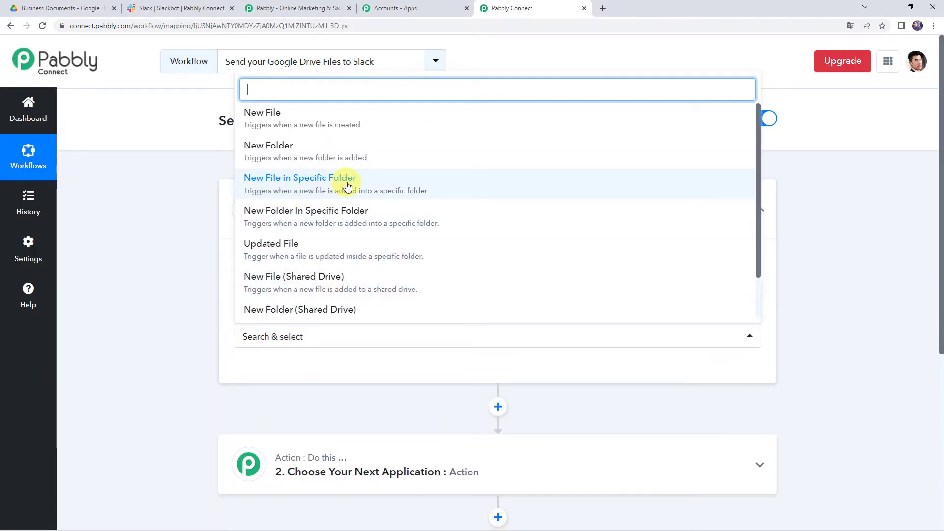
click(348, 186)
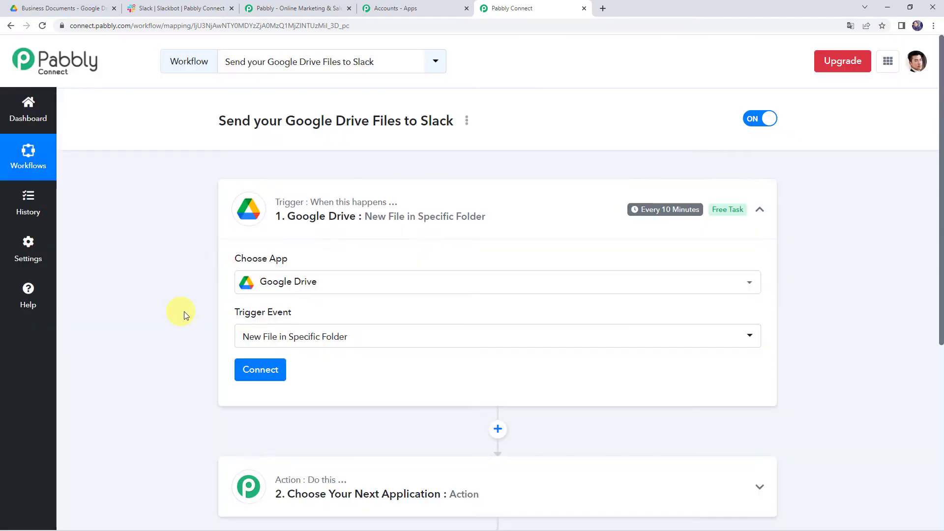
scroll(183, 311, down, 1)
- Add a new Google Drive connection and authorise Pabbly Connect on the Google account
click(249, 320)
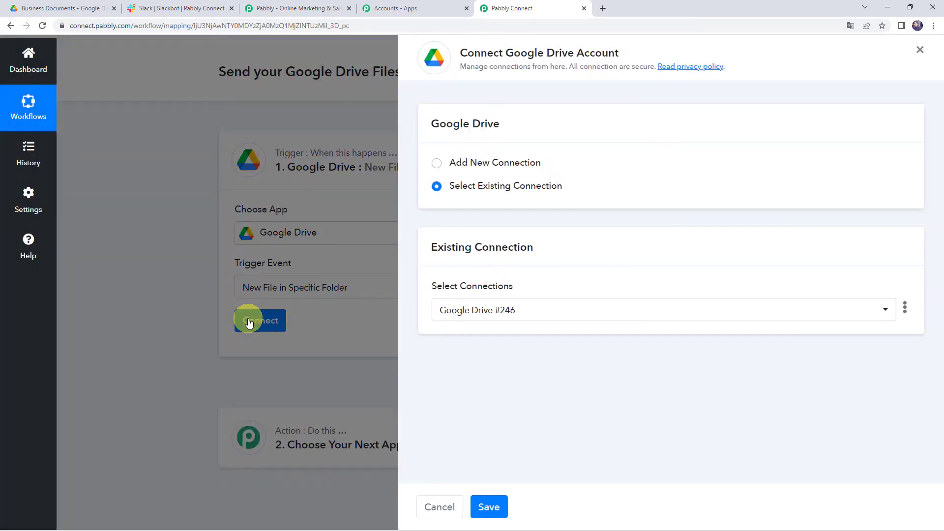
click(489, 163)
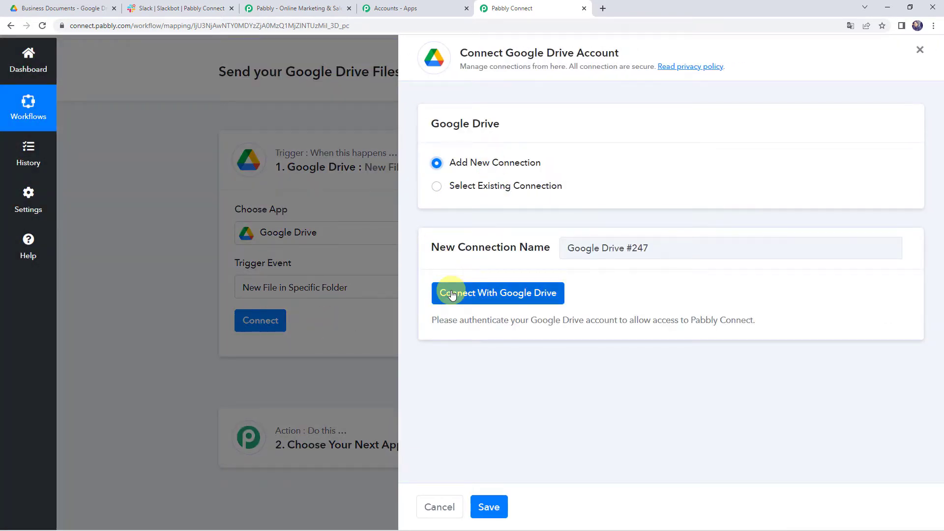
click(545, 301)
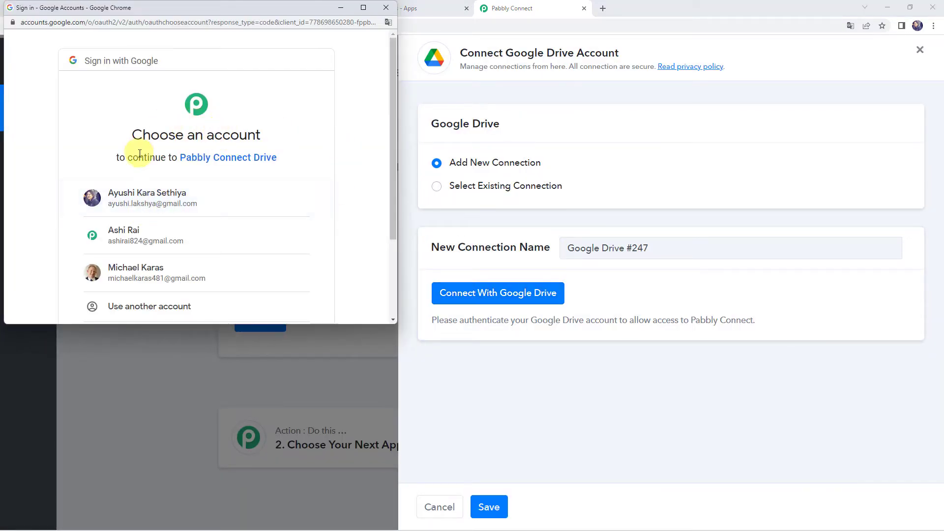
click(164, 268)
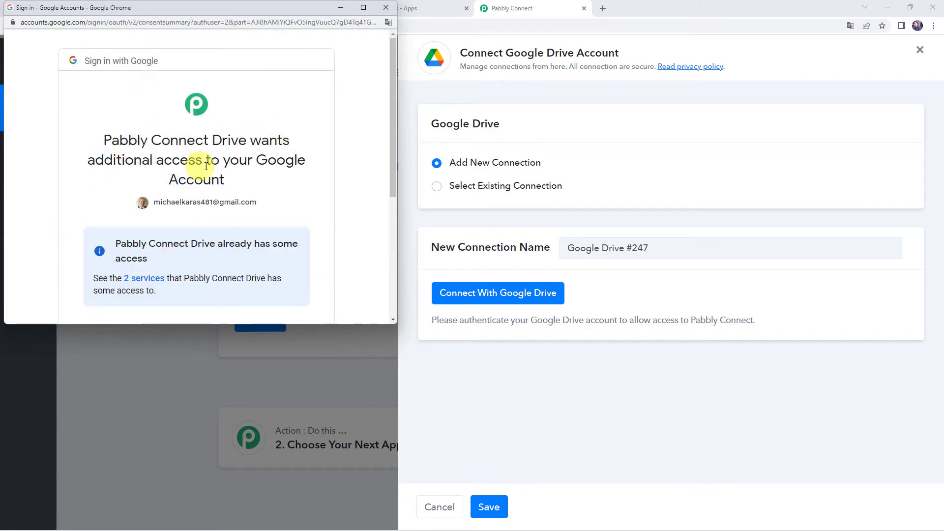
scroll(153, 232, down, 4)
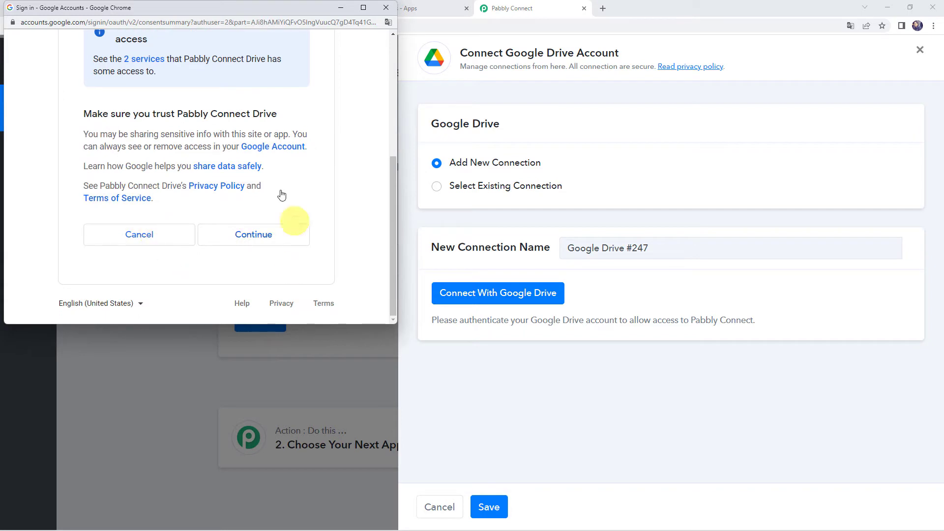
click(262, 236)
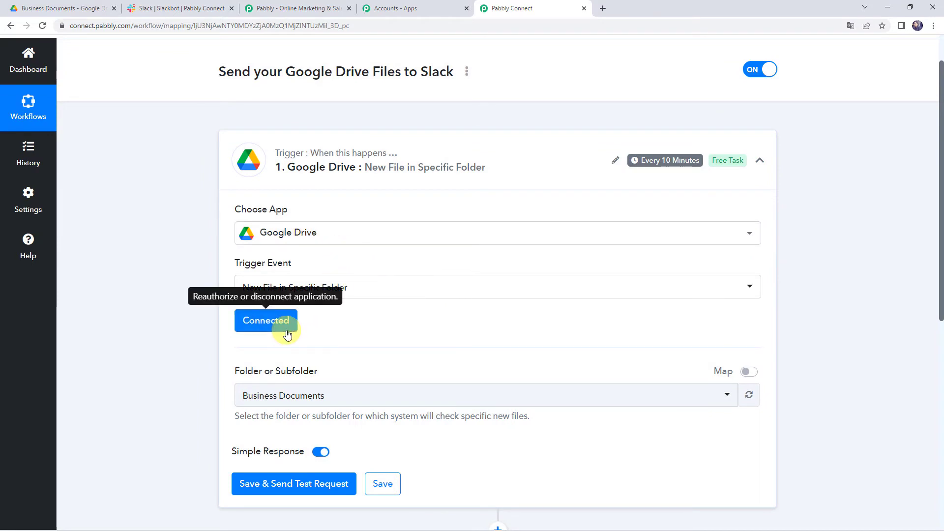
- Set the trigger's watched folder to Business Documents, then view that empty folder in Drive
scroll(370, 326, down, 2)
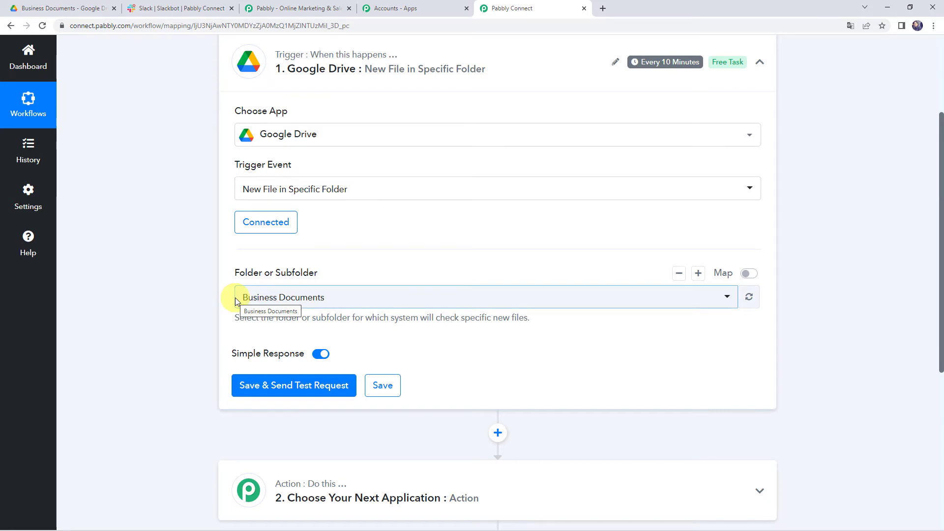
click(77, 13)
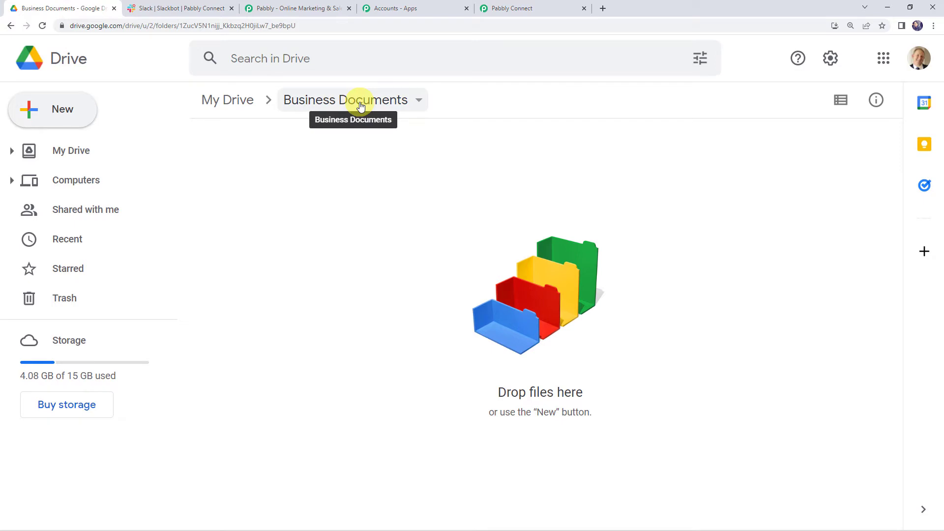
click(526, 7)
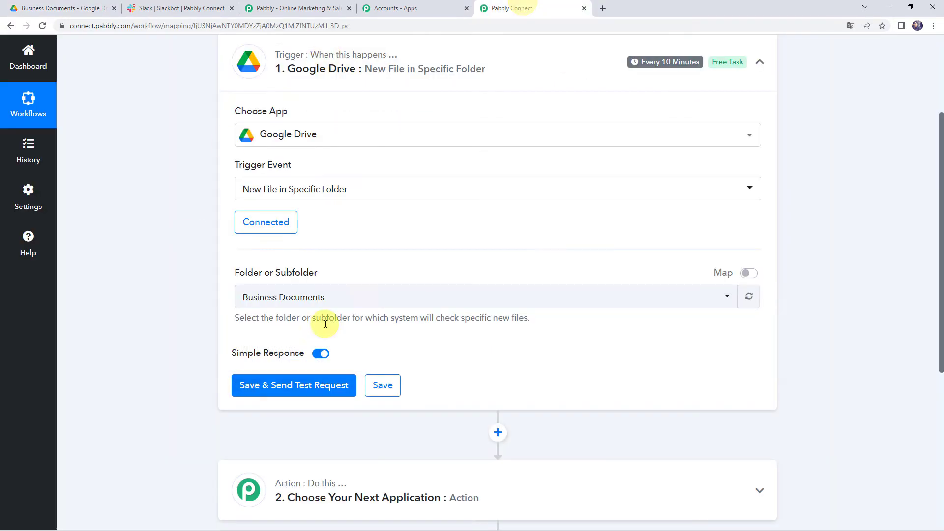
click(277, 298)
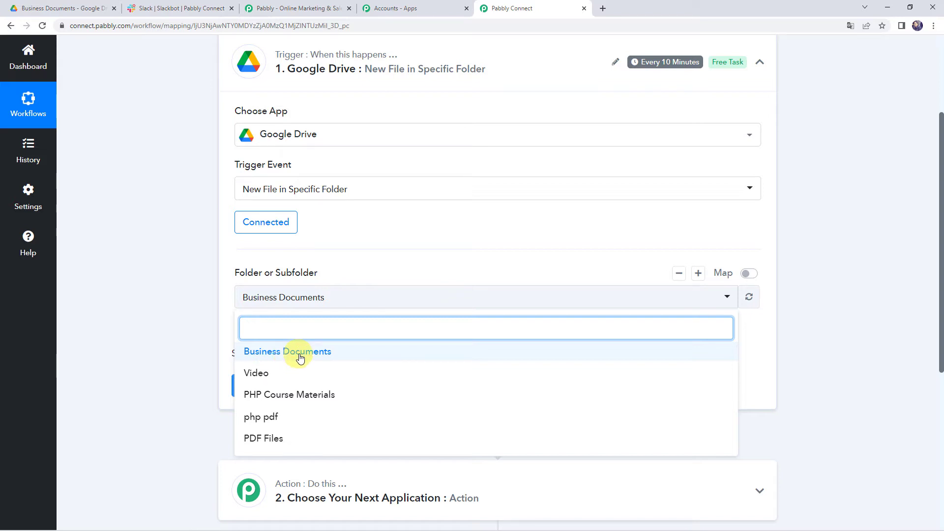
click(281, 354)
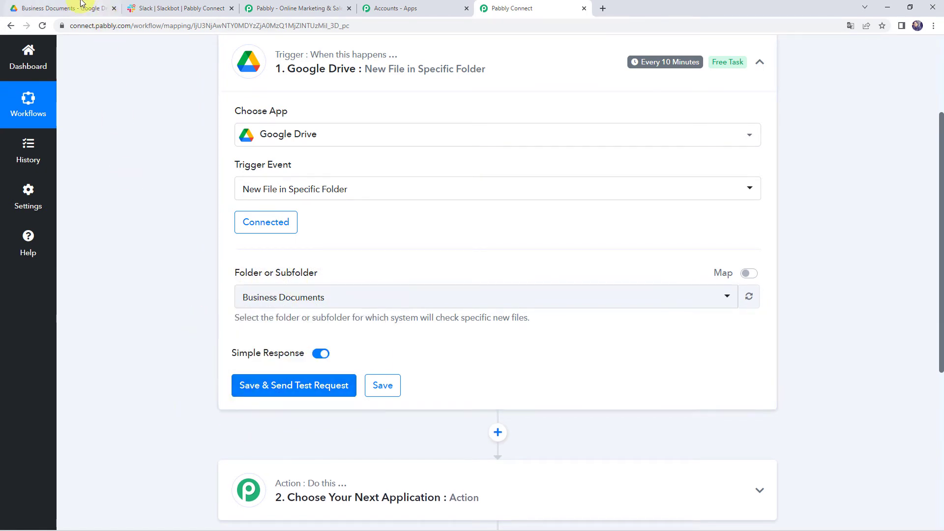
click(63, 9)
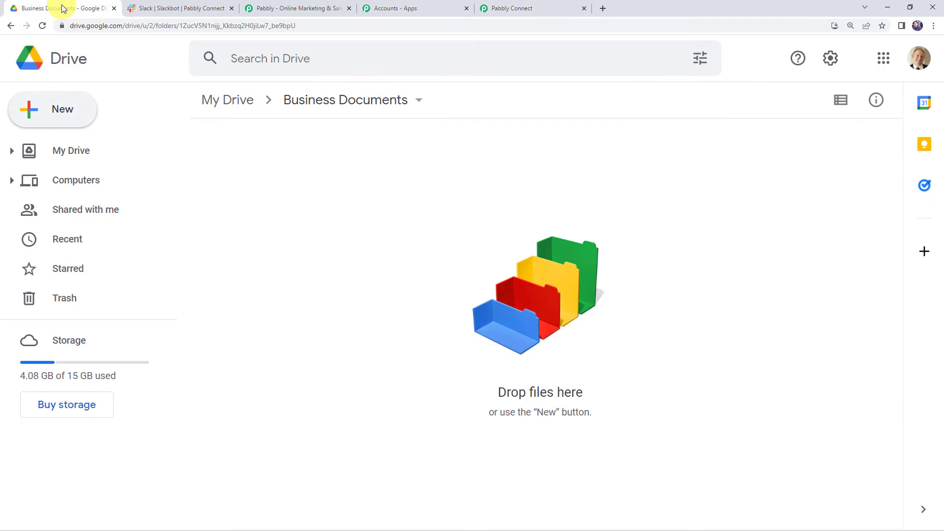
- Upload Partnership Agreement.pdf from Downloads into the Business Documents folder
click(54, 116)
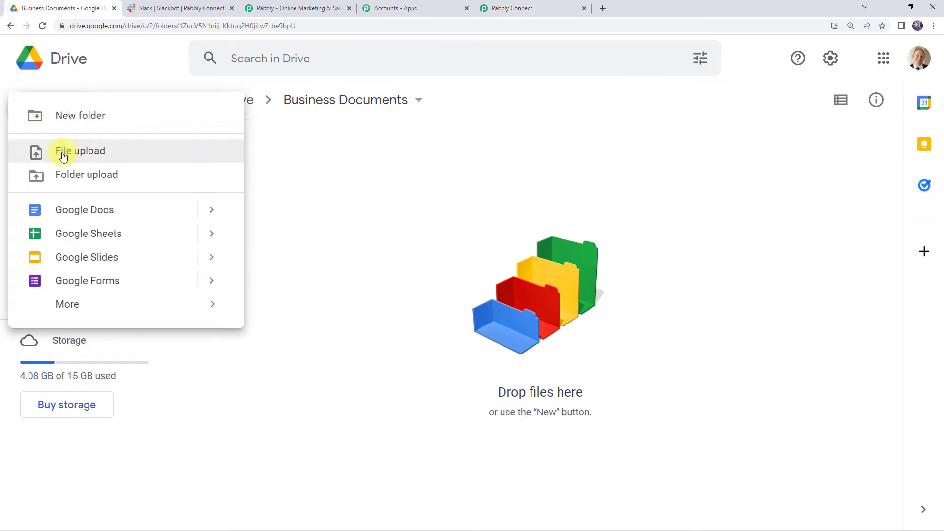
click(87, 156)
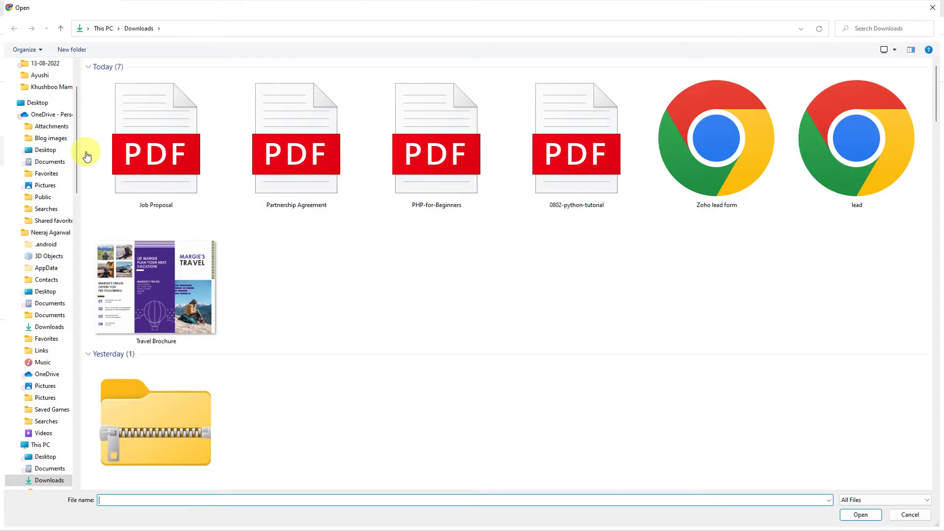
click(296, 155)
double_click(292, 198)
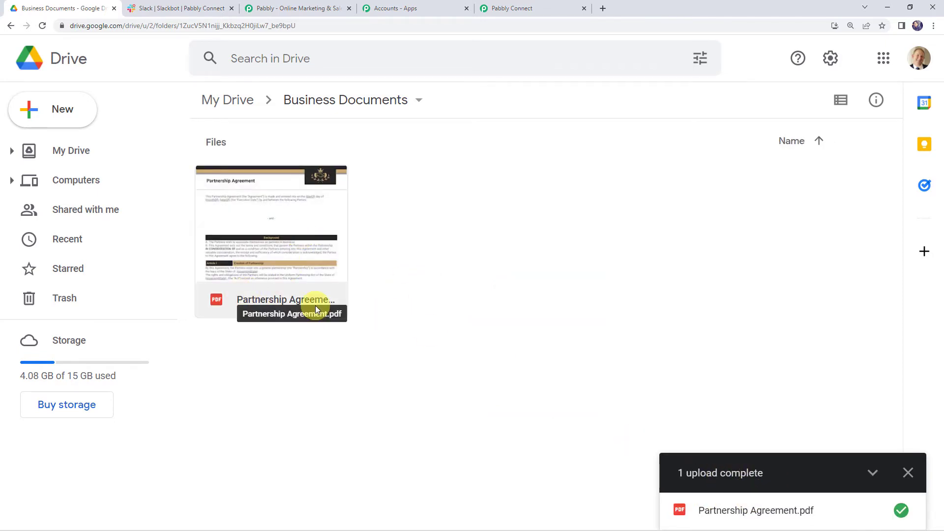
click(514, 6)
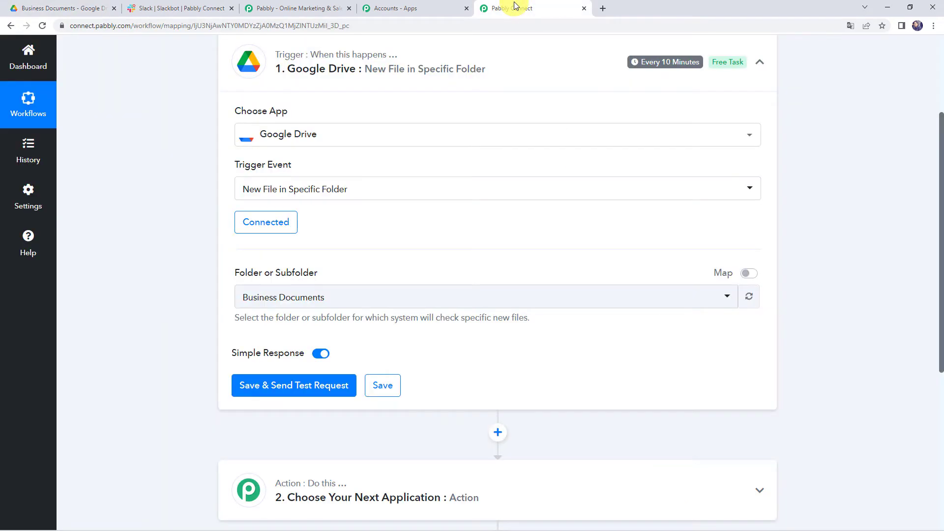
- Send the trigger test and review the returned Partnership Agreement.pdf details, including its application/pdf MimeType
click(290, 395)
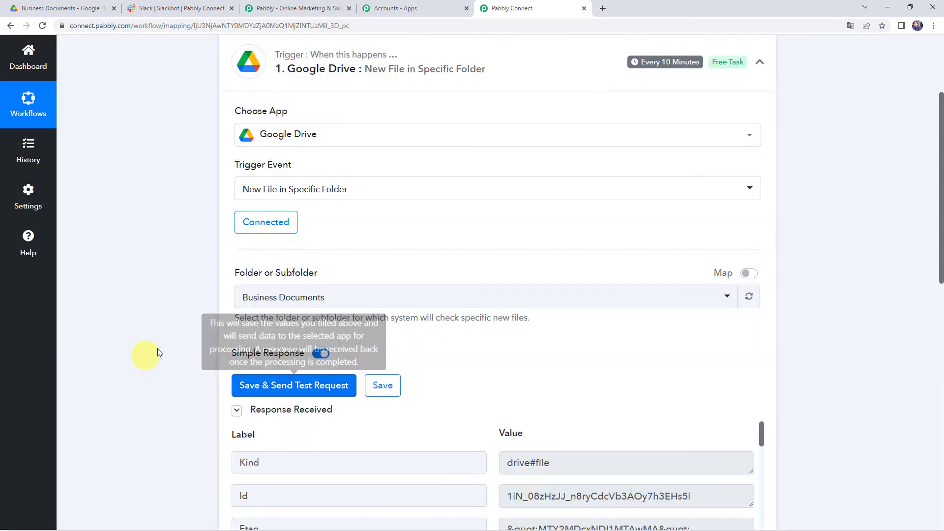
scroll(160, 346, down, 1)
scroll(160, 346, down, 4)
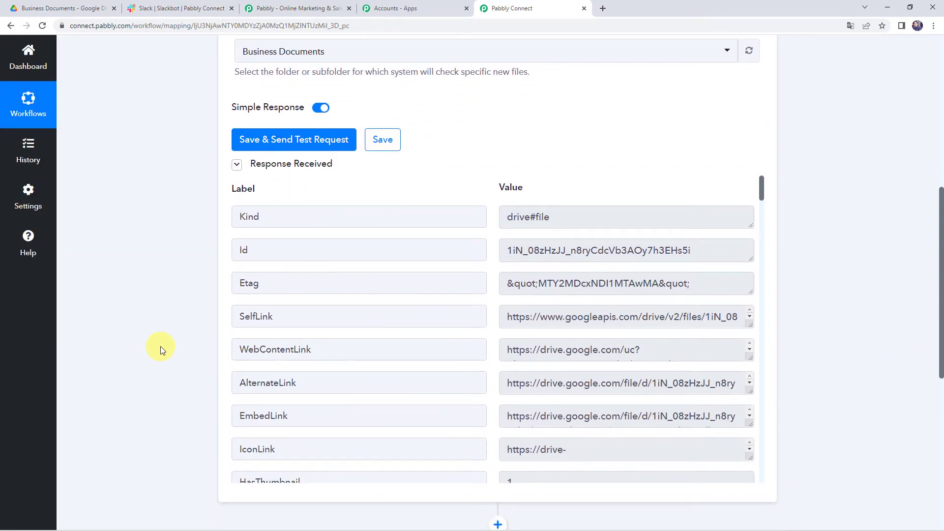
scroll(160, 346, down, 1)
drag(694, 201, 452, 198)
scroll(378, 271, down, 3)
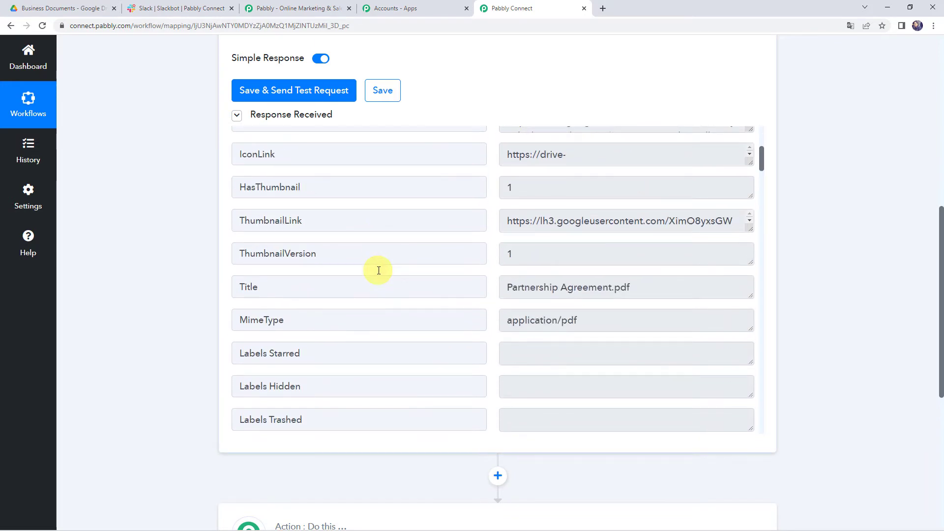
drag(659, 286, 489, 281)
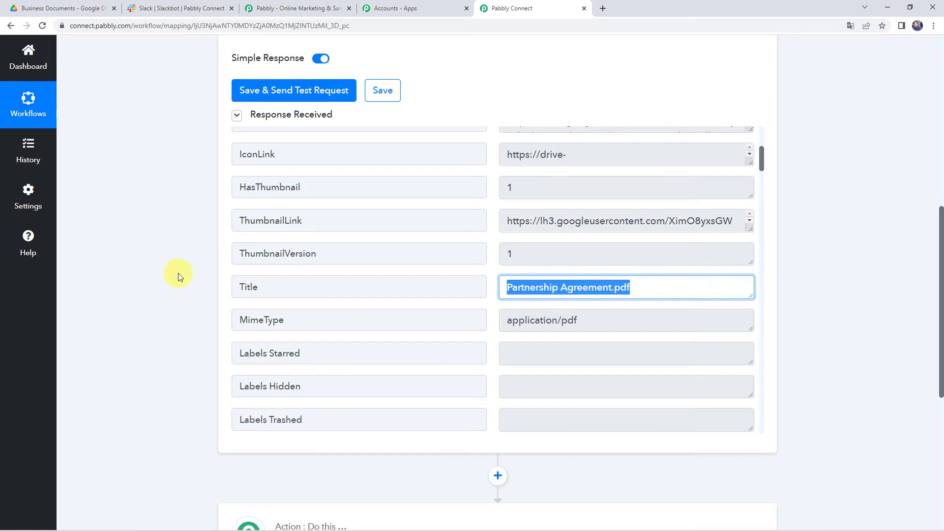
scroll(179, 274, up, 10)
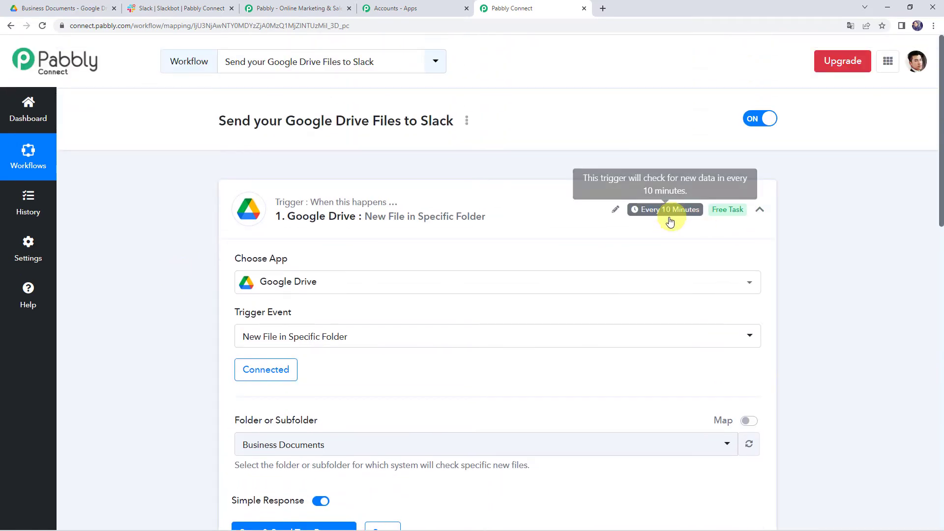
mouse_move(653, 215)
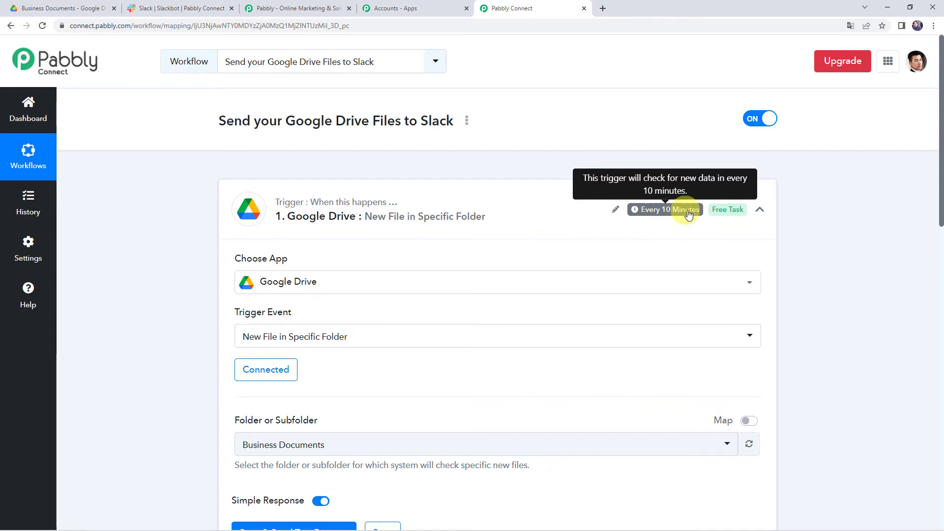
scroll(688, 215, down, 2)
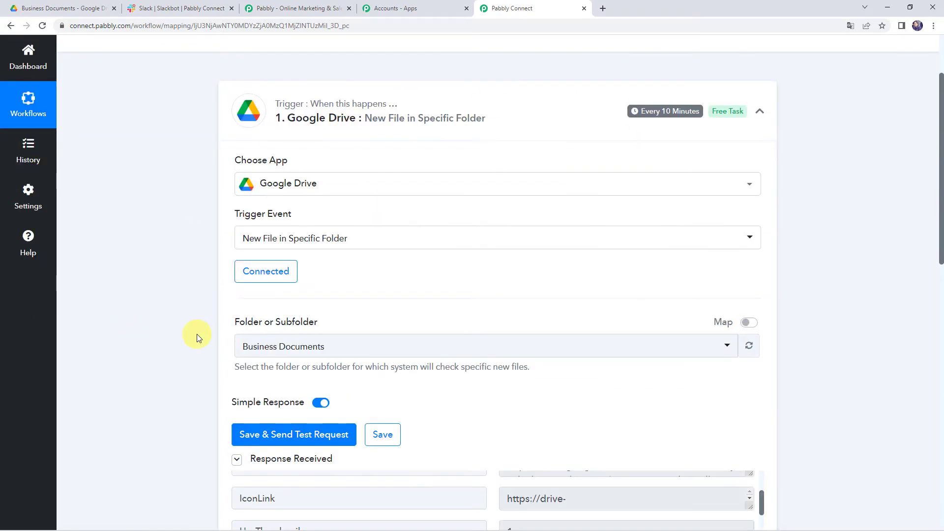
scroll(197, 334, down, 4)
scroll(197, 337, down, 1)
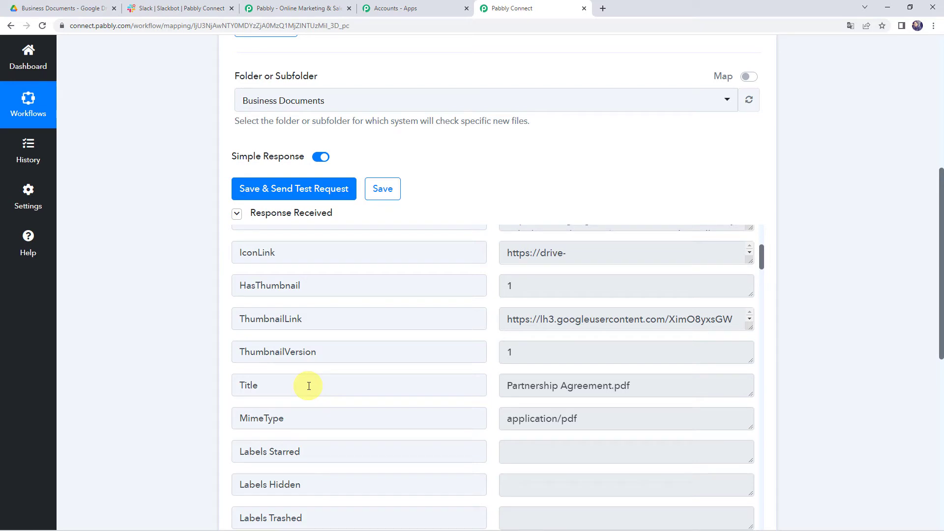
scroll(165, 331, down, 9)
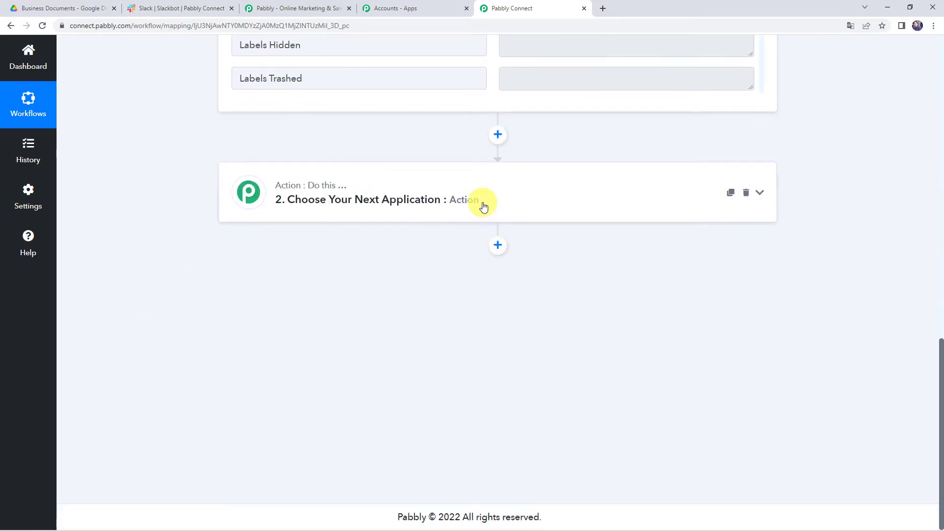
- Choose Google Drive as the second step's app by searching 'google d'
click(483, 207)
click(332, 265)
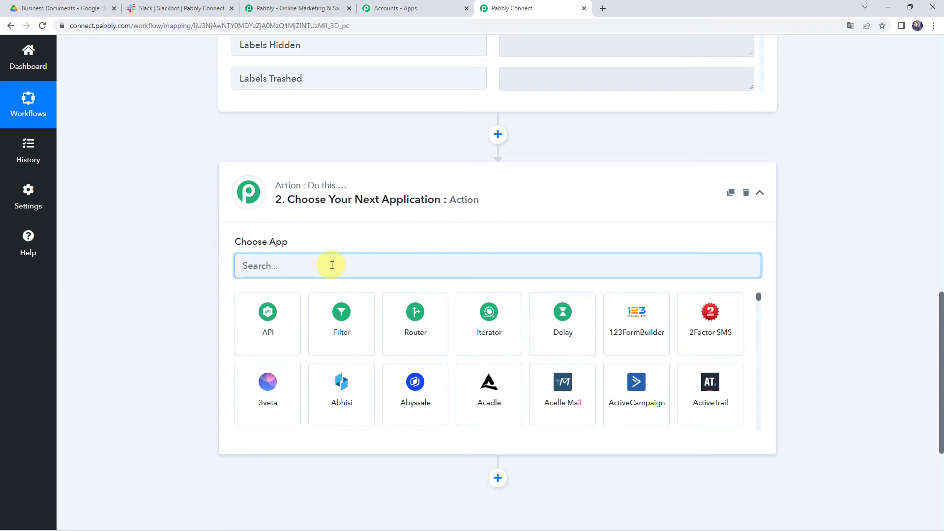
text(googl)
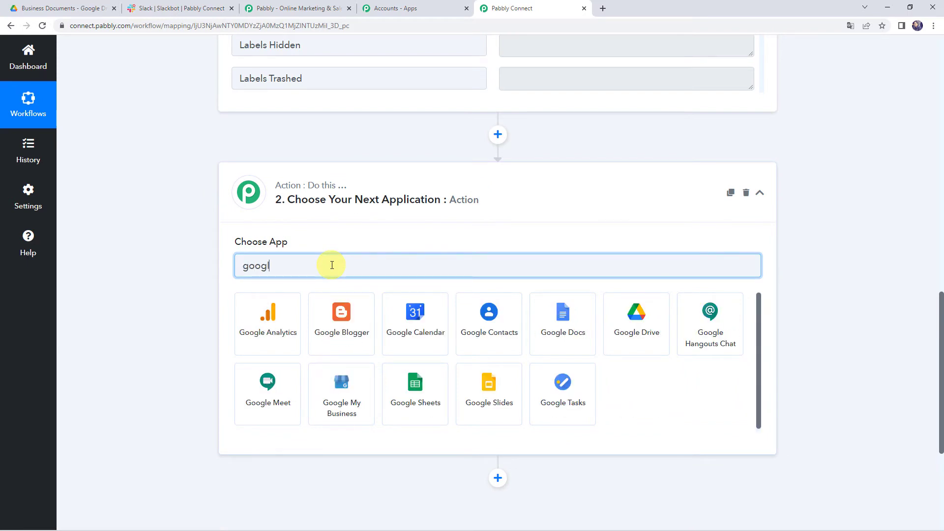
text(e d)
click(332, 317)
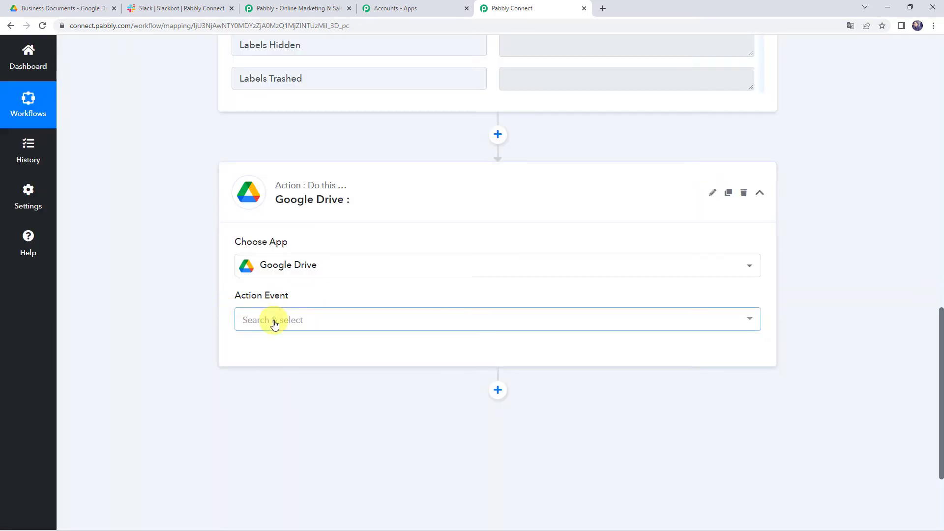
- Select the Share a File With Anyone action and save the existing Drive connection
click(273, 322)
text(shae)
key(BackSpace)
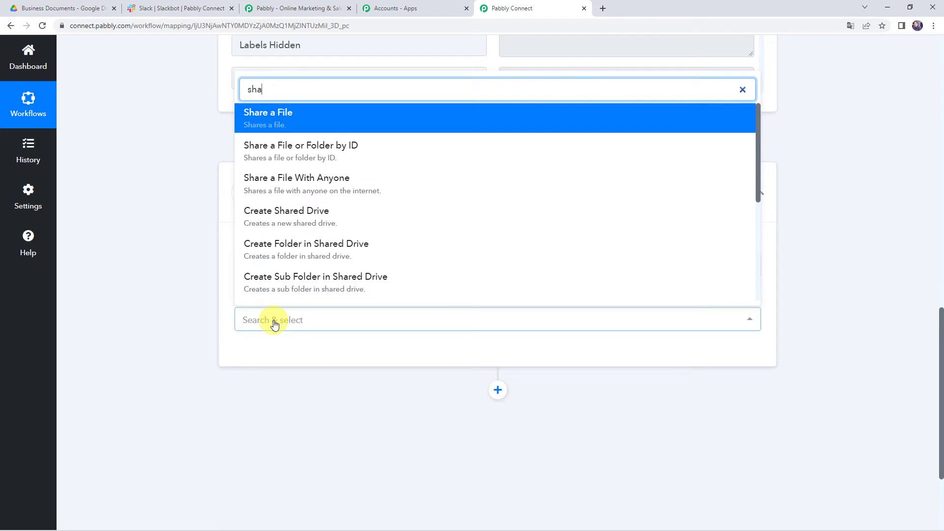
click(343, 185)
click(254, 358)
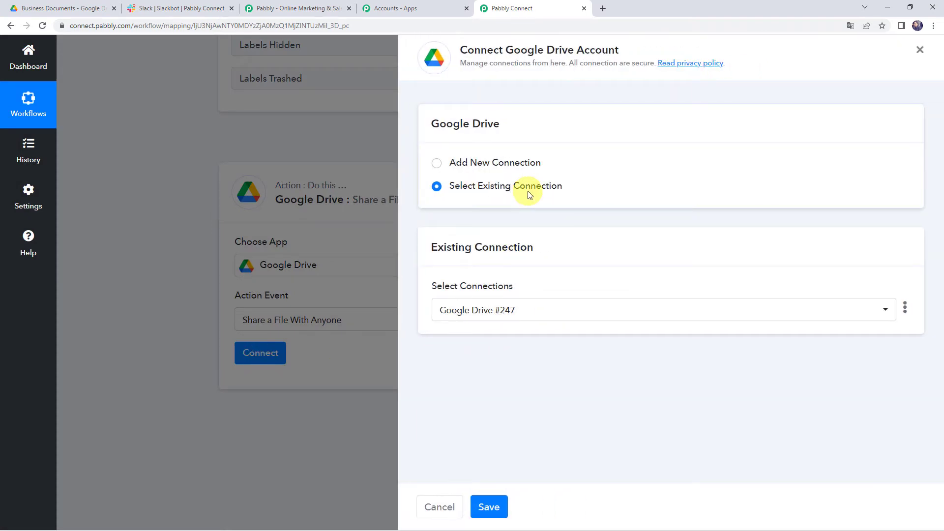
click(498, 507)
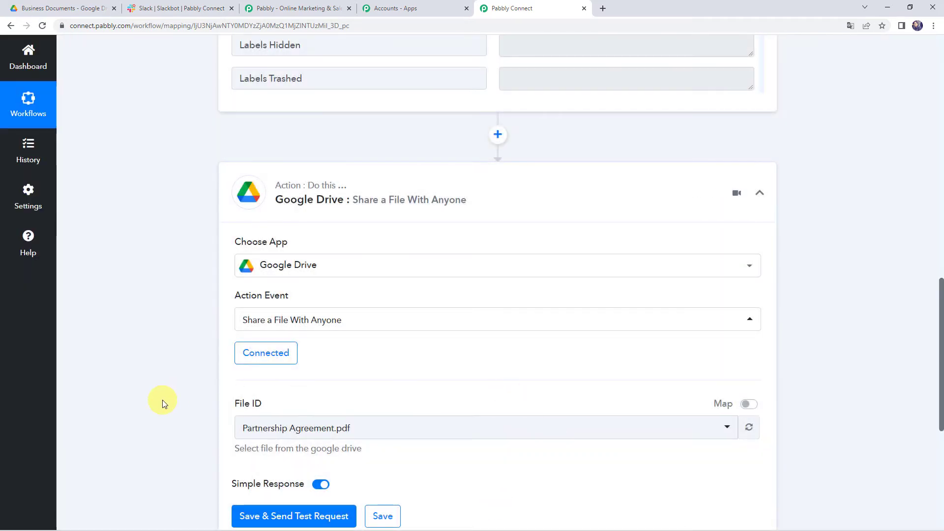
- Select and copy the new file's Id value from the trigger response
scroll(162, 399, down, 1)
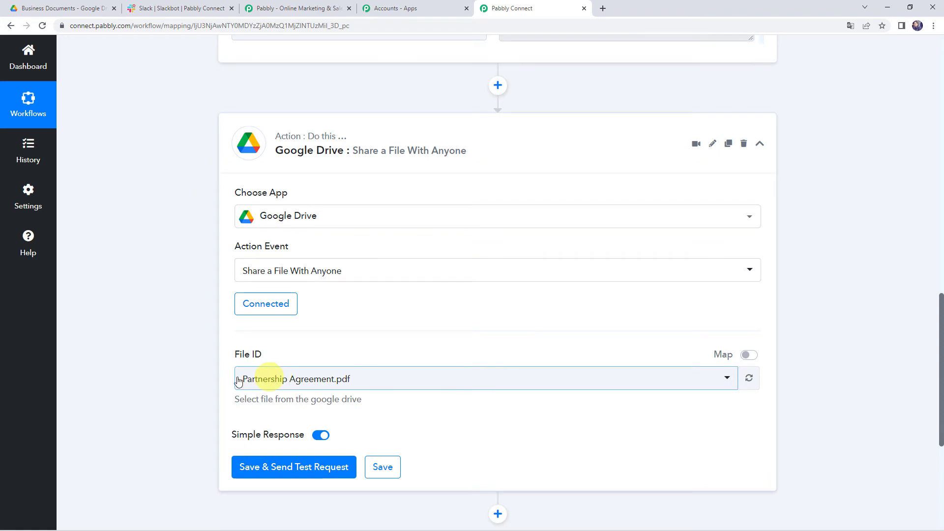
scroll(179, 377, up, 12)
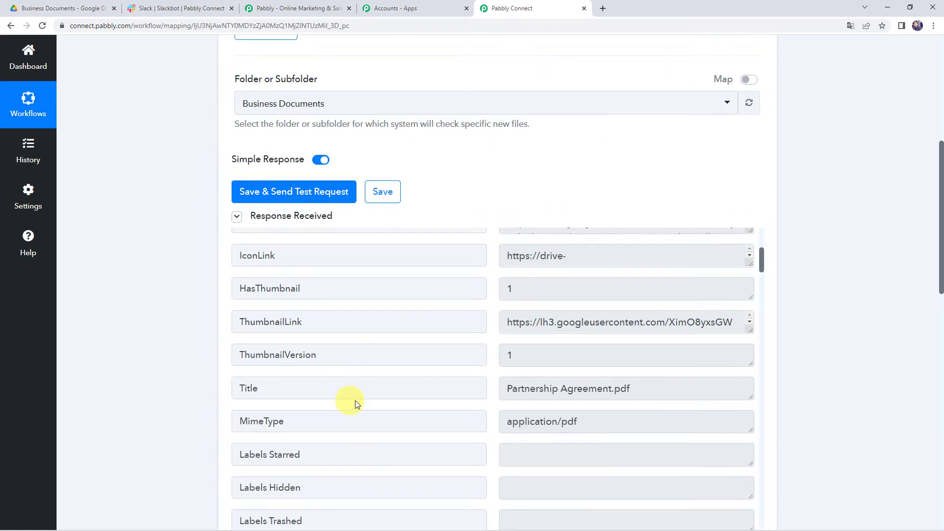
scroll(296, 387, up, 5)
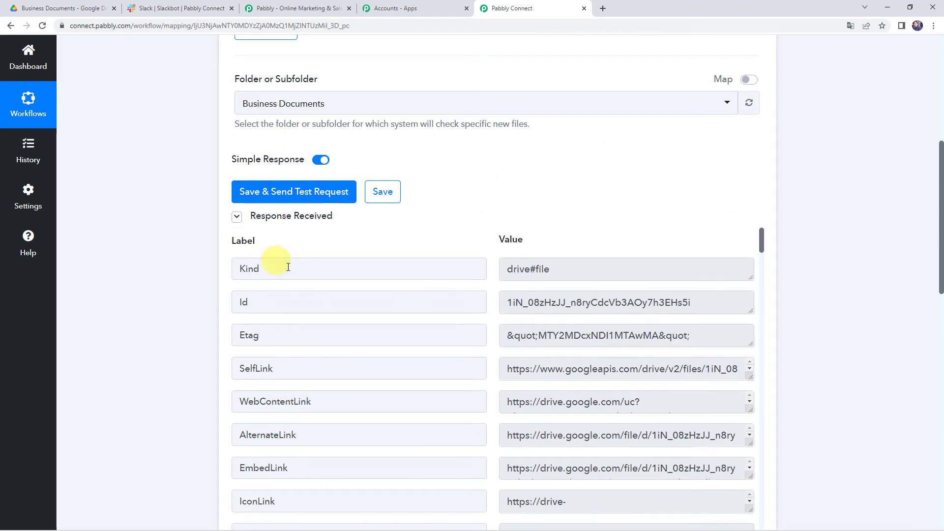
click(670, 301)
key(ctrl+a)
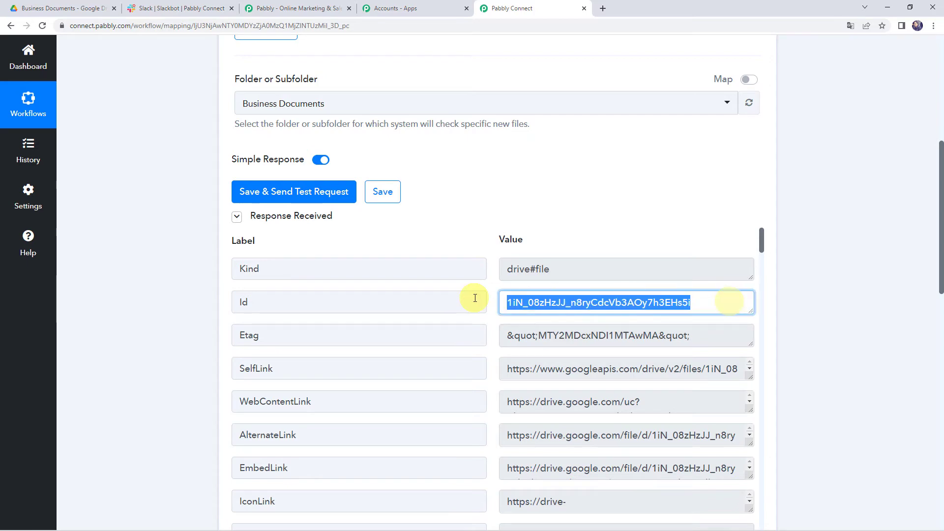
scroll(147, 381, down, 5)
scroll(146, 382, down, 6)
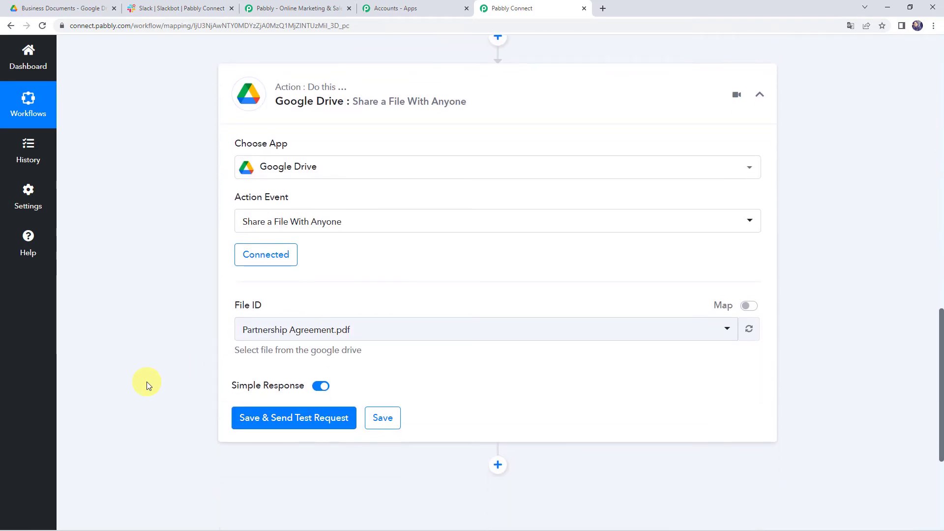
- Replace the hard-coded File ID with the trigger's mapped Id and send the share step test
click(753, 308)
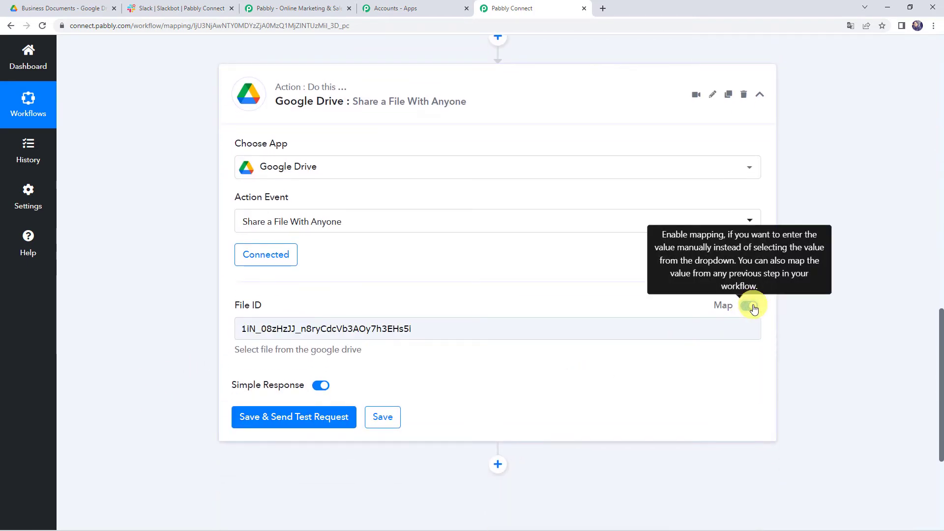
click(461, 329)
key(ctrl+a)
key(BackSpace)
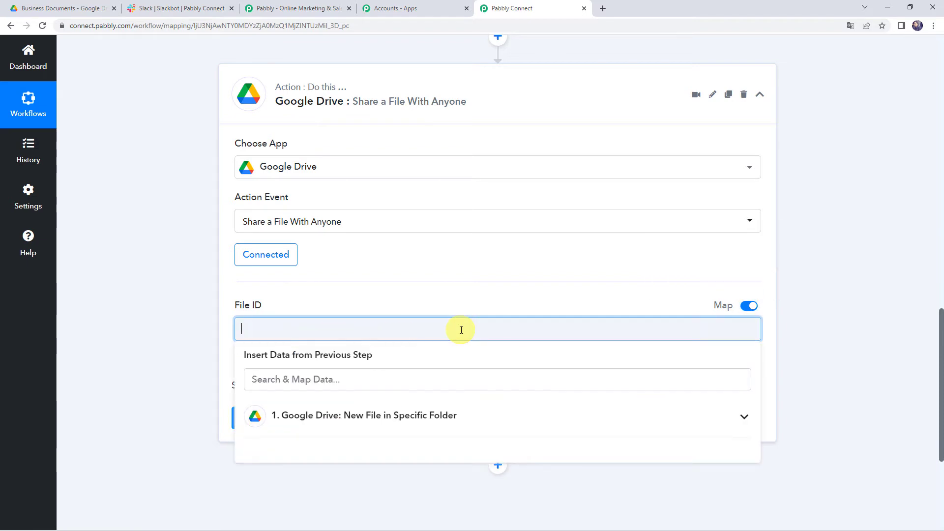
click(301, 415)
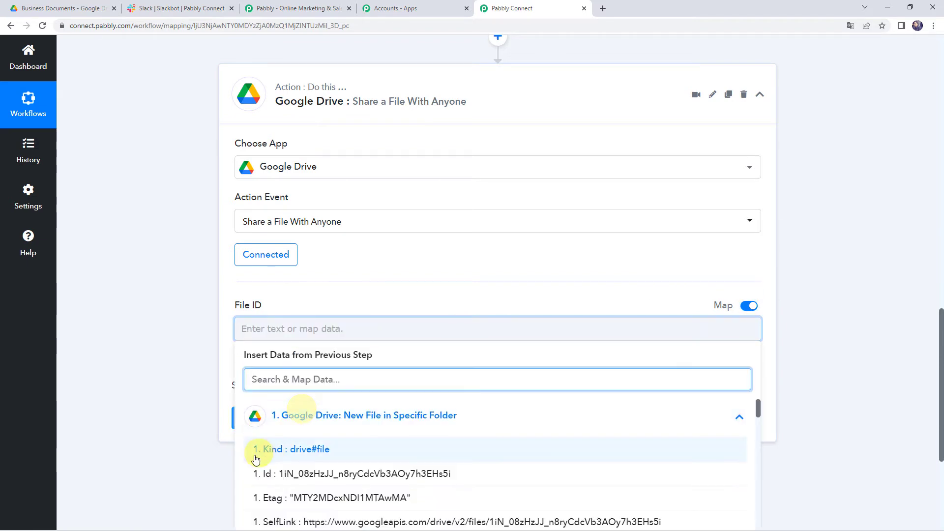
click(333, 475)
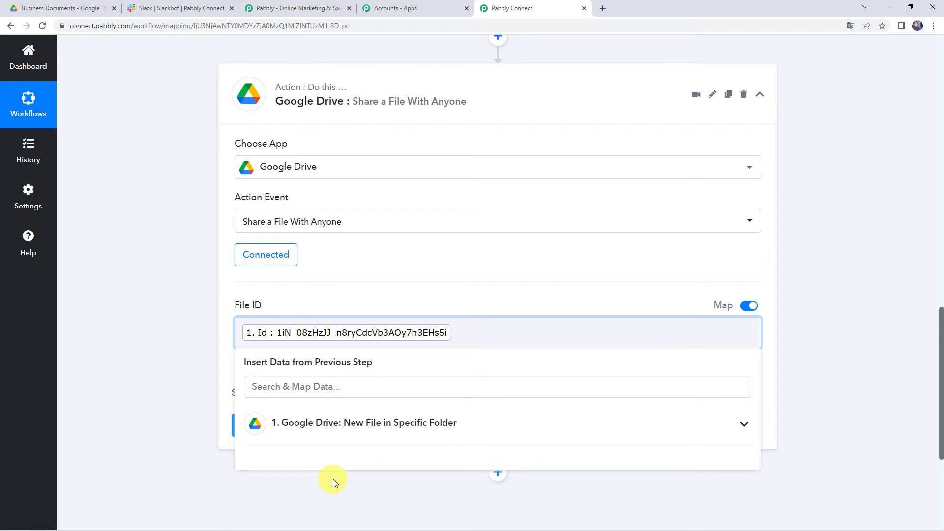
click(112, 354)
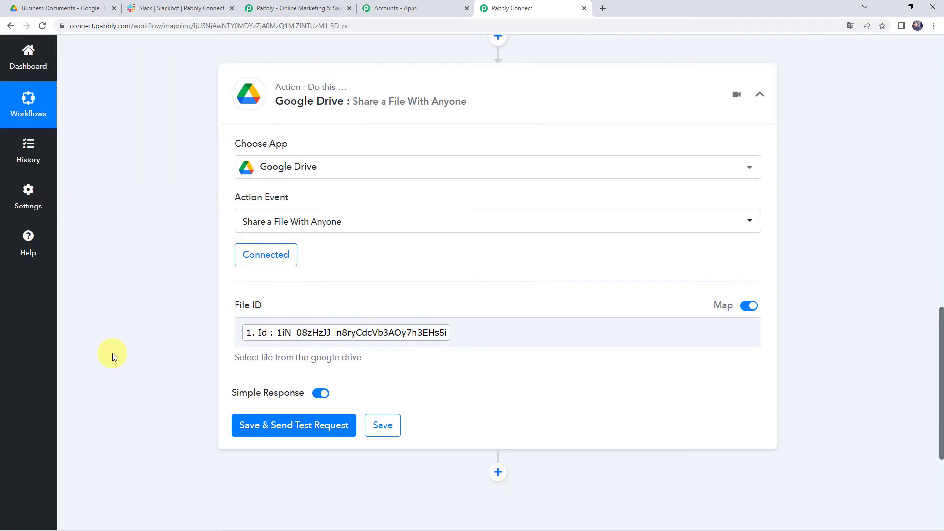
click(303, 426)
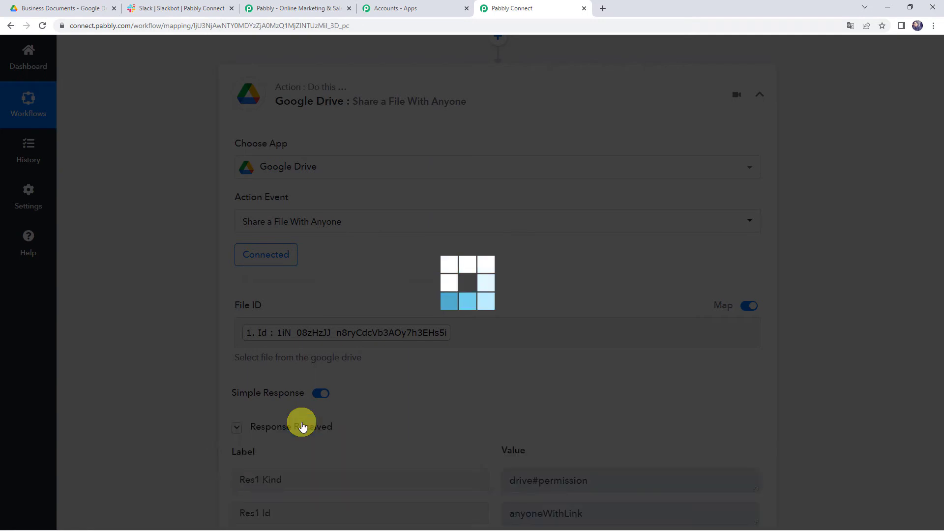
- Check the shared file's full WebViewLink URL, then add a third action step below
scroll(196, 376, down, 5)
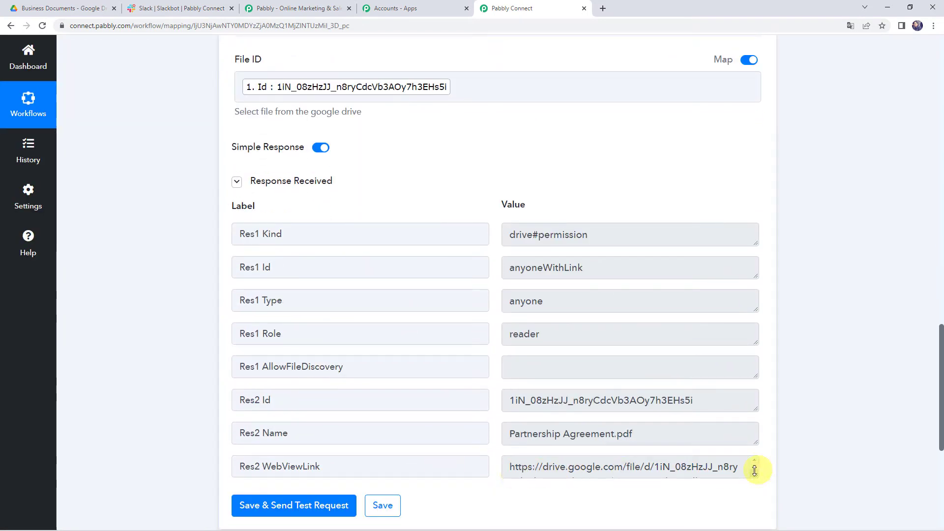
drag(755, 476, 754, 496)
click(727, 488)
key(ctrl+a)
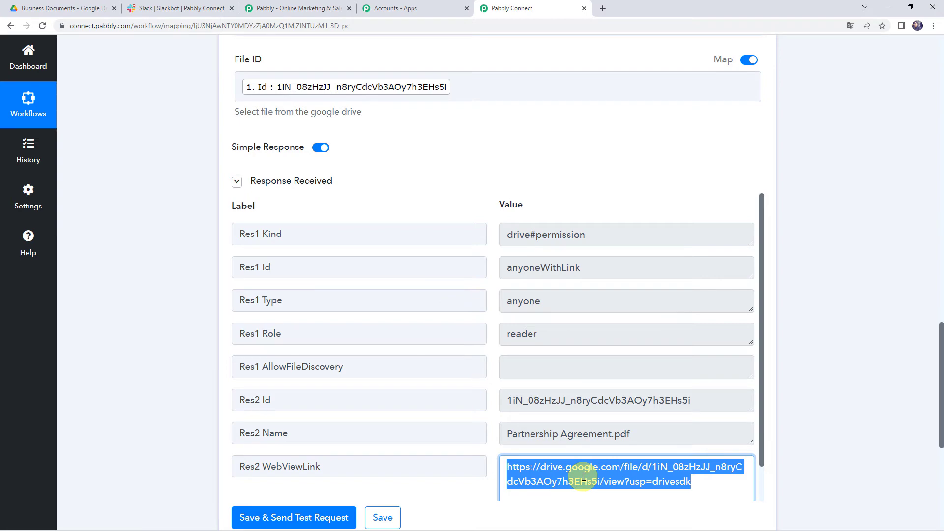
scroll(164, 355, down, 6)
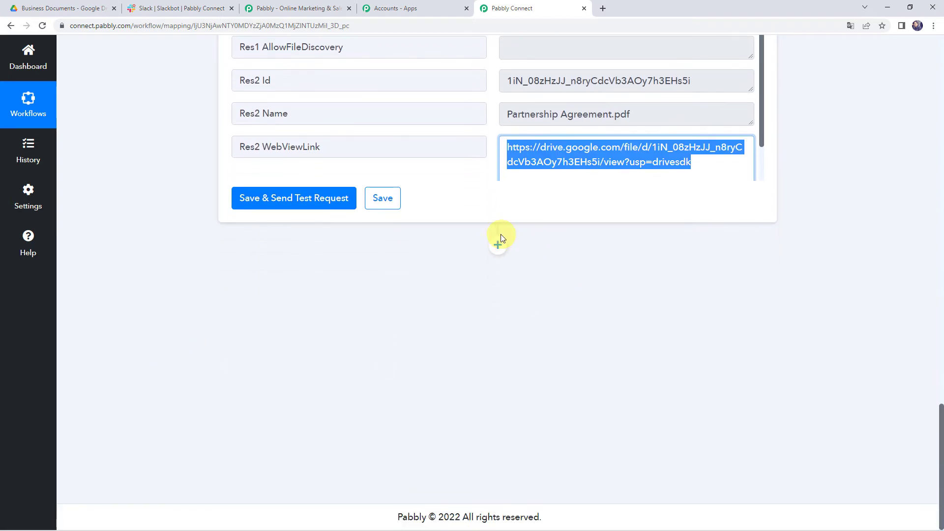
click(498, 245)
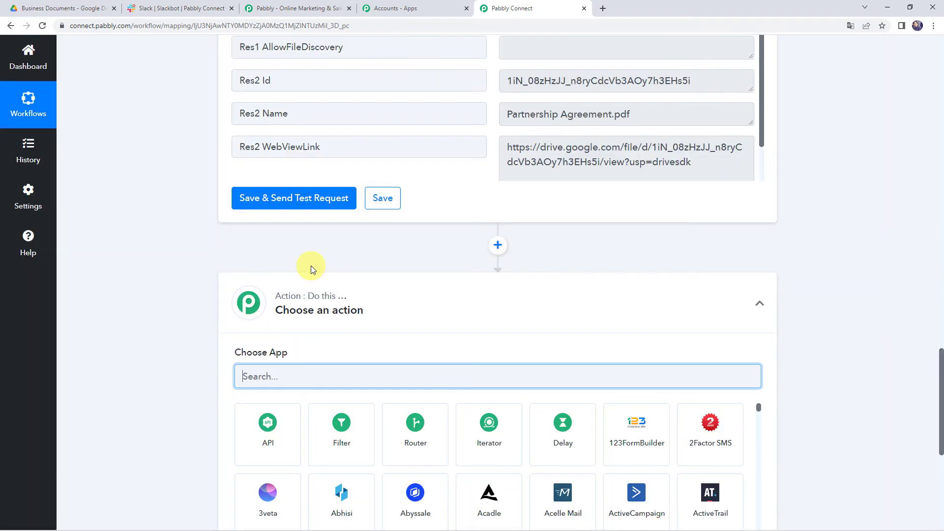
- Set the third step to Slack's Send Direct Message (without Image) event and start connecting a Slack account
text(slack)
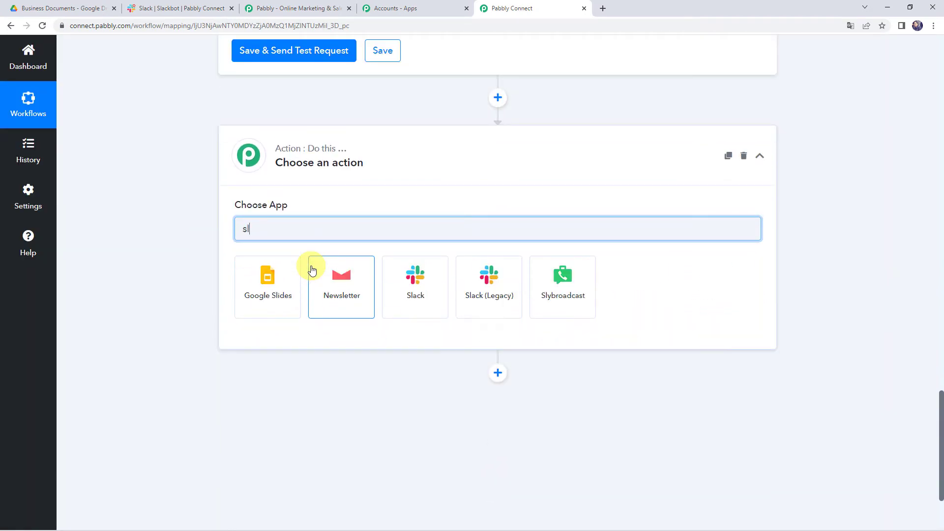
click(286, 296)
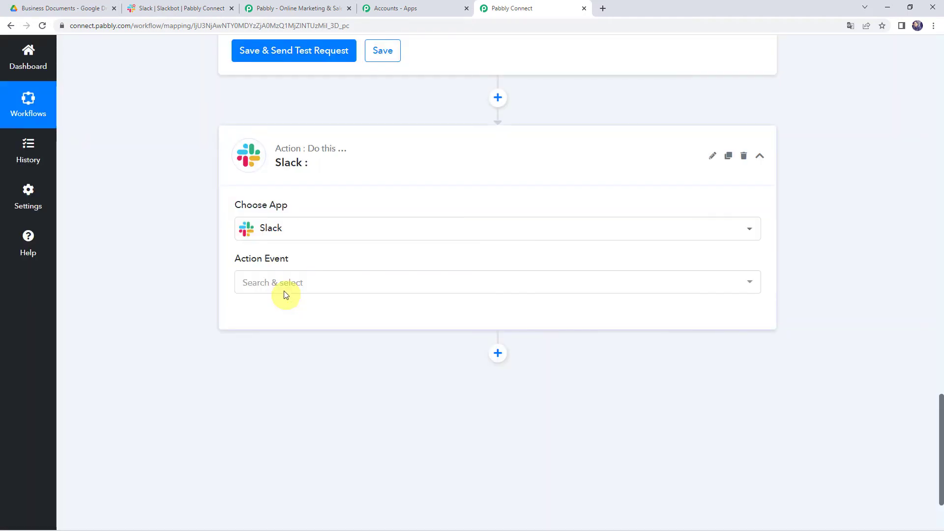
click(276, 282)
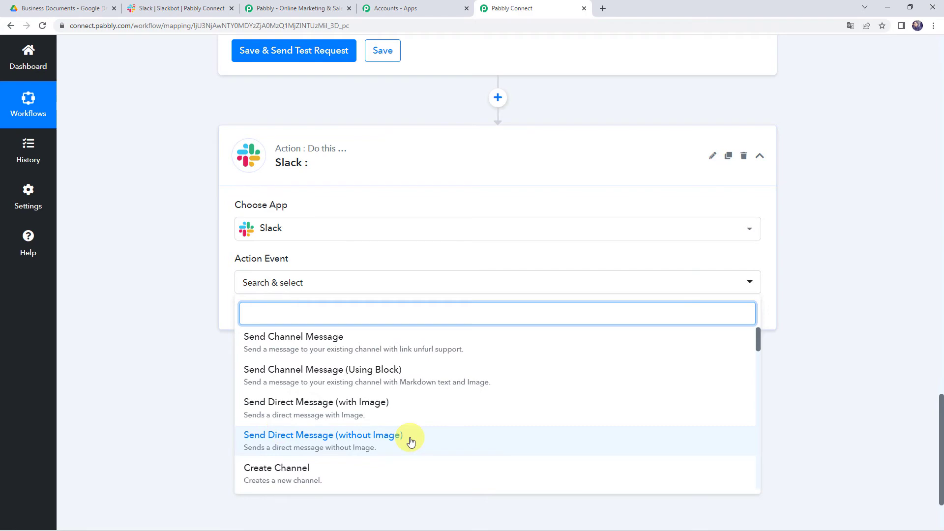
click(389, 439)
click(250, 318)
- Start a new Slack connection and open the help article on Slack token types
click(485, 156)
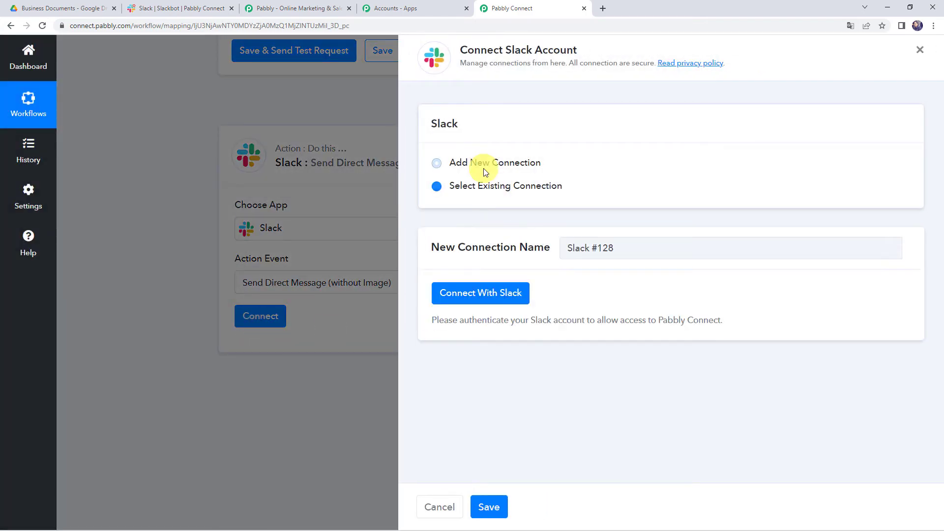
click(492, 298)
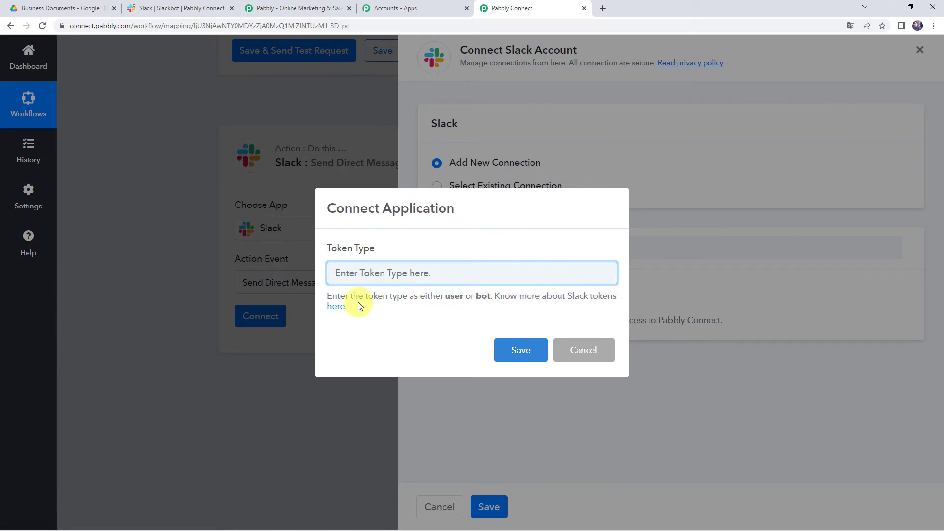
click(333, 310)
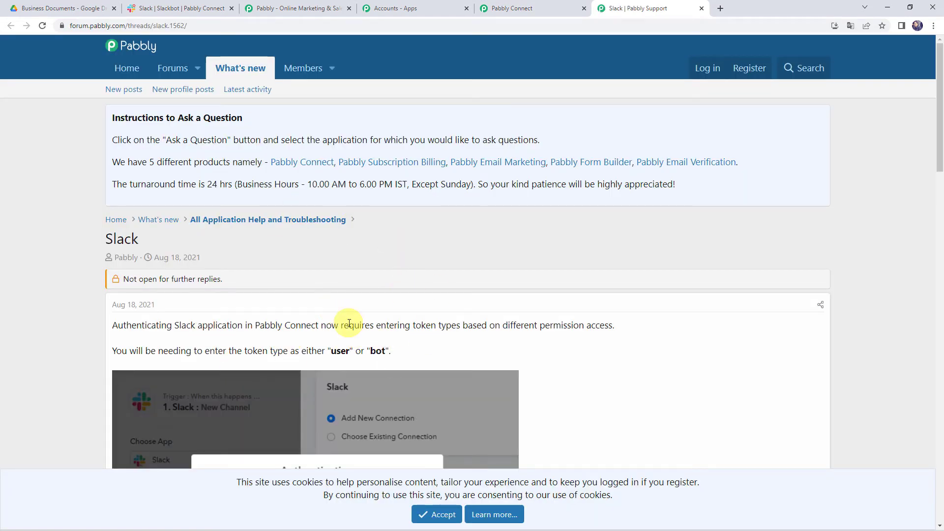
- Review the user-token permissions in the forum thread, then enter 'user' as the Slack Token Type
scroll(349, 324, down, 10)
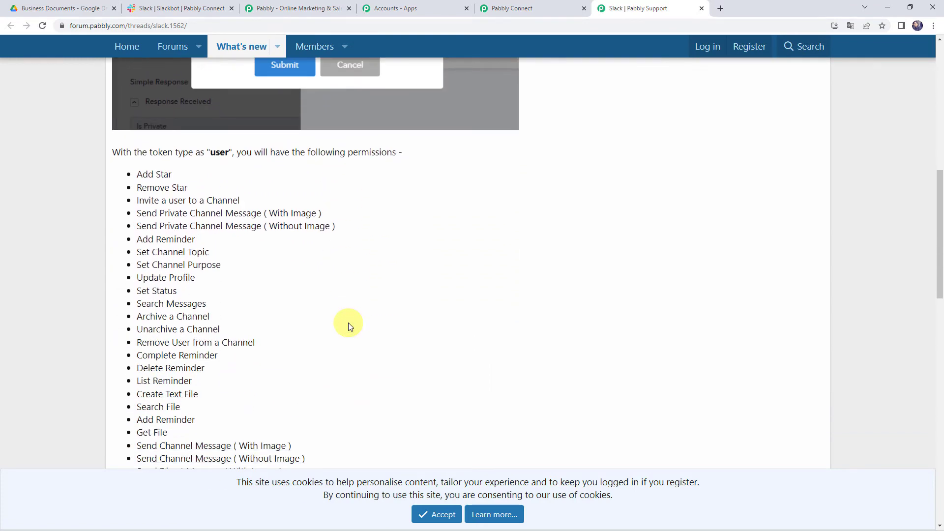
click(550, 9)
click(349, 271)
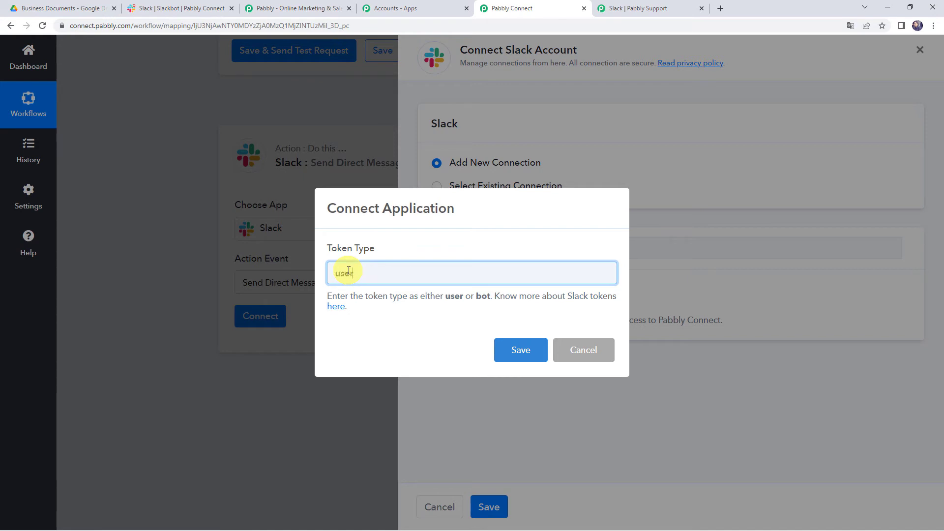
- Save the user token type and allow Pabbly Connect access to the Slack workspace
click(519, 349)
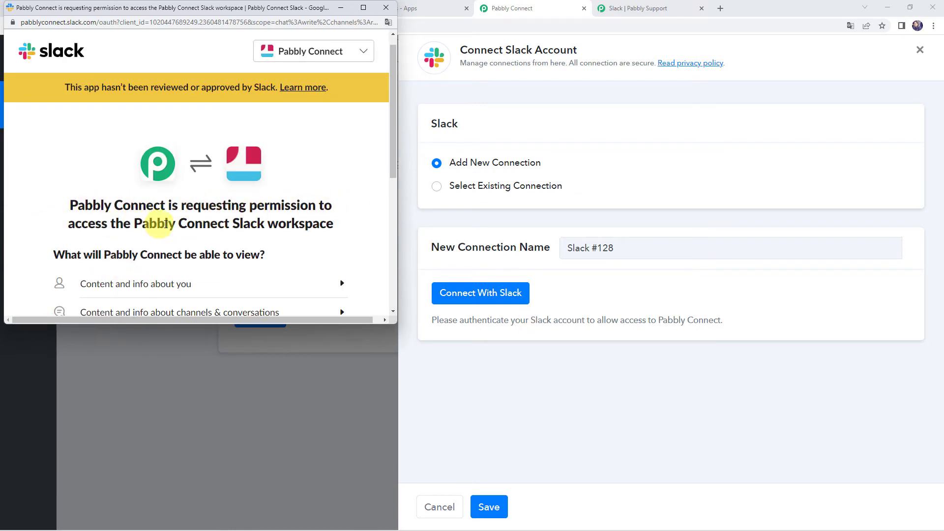
scroll(226, 221, down, 2)
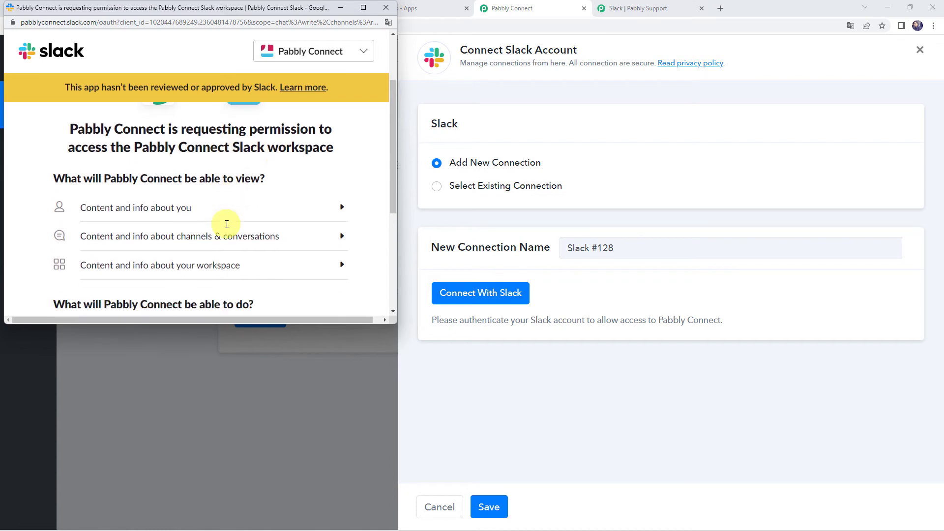
scroll(226, 224, down, 5)
click(229, 236)
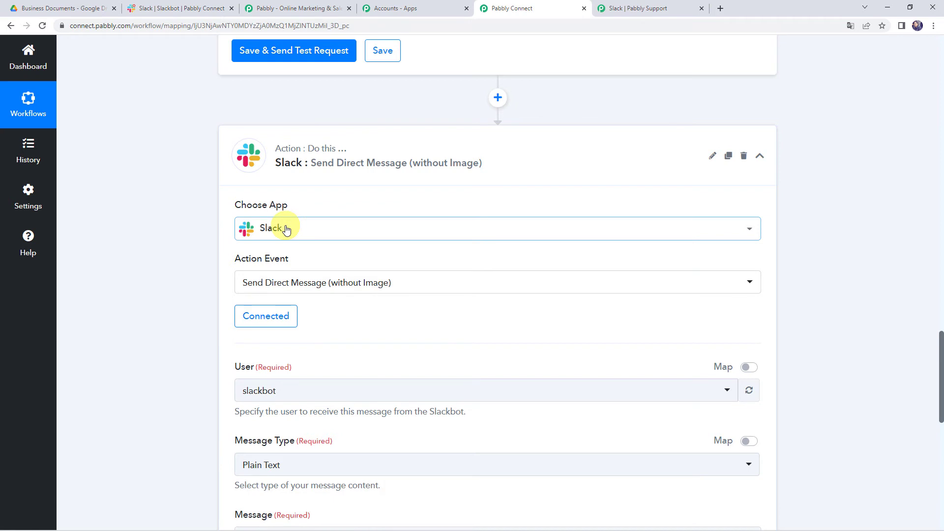
- Show the Slackbot direct-message conversation in the Slack tab
scroll(129, 276, down, 2)
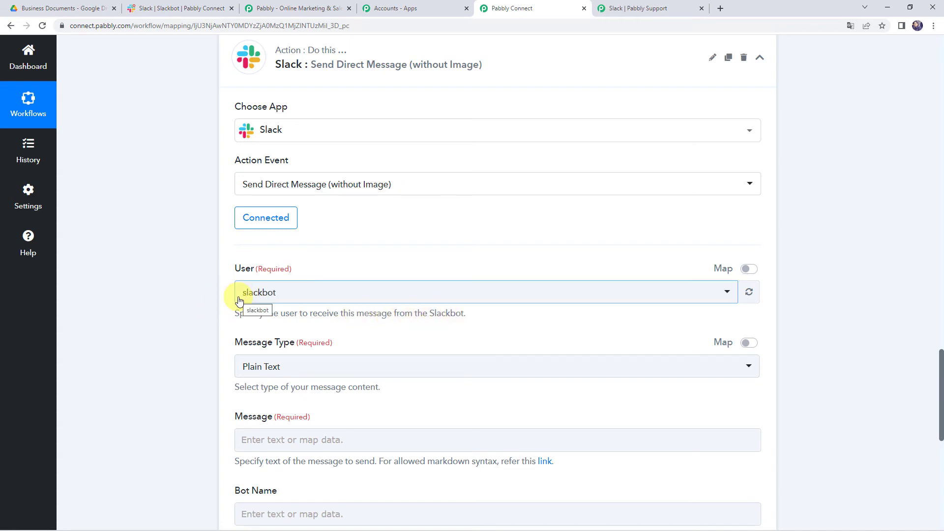
click(168, 5)
scroll(72, 328, down, 10)
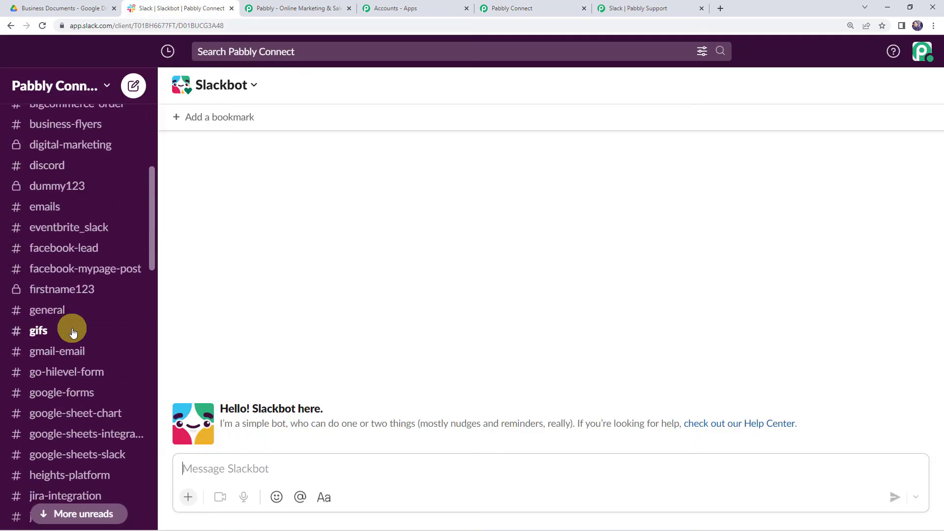
scroll(71, 328, down, 15)
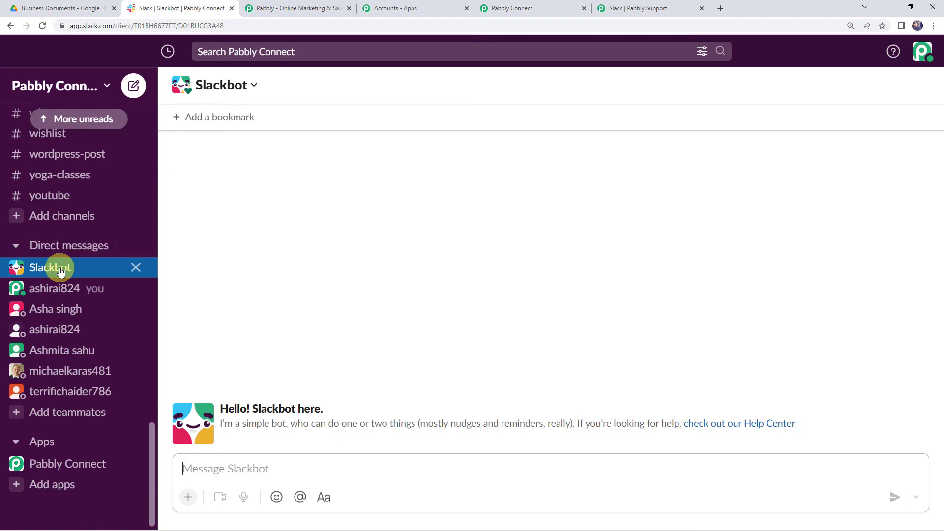
- Set the Slack step's Message Type to Markdown
click(541, 8)
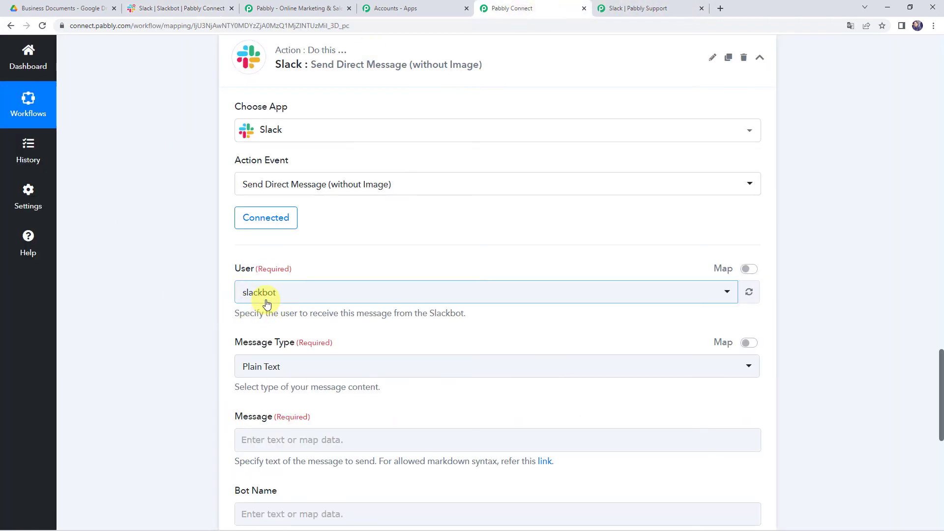
scroll(140, 311, down, 2)
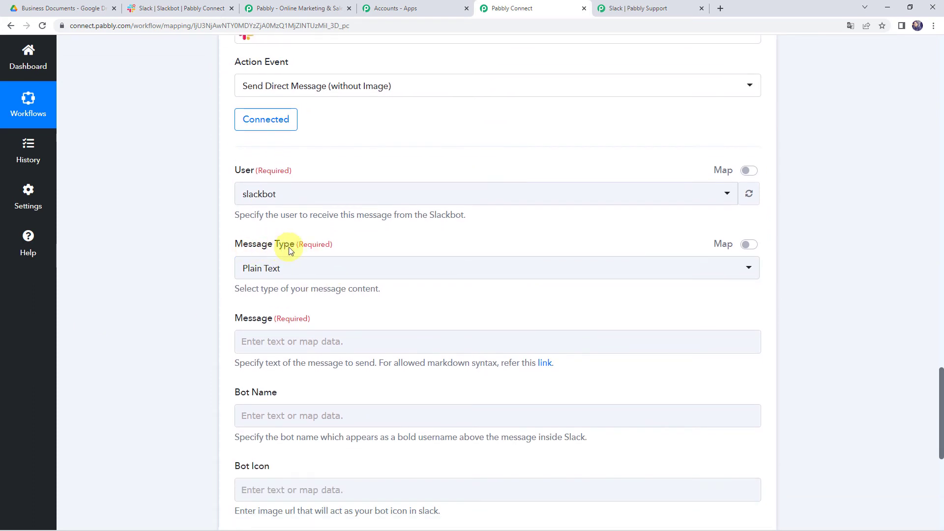
click(272, 270)
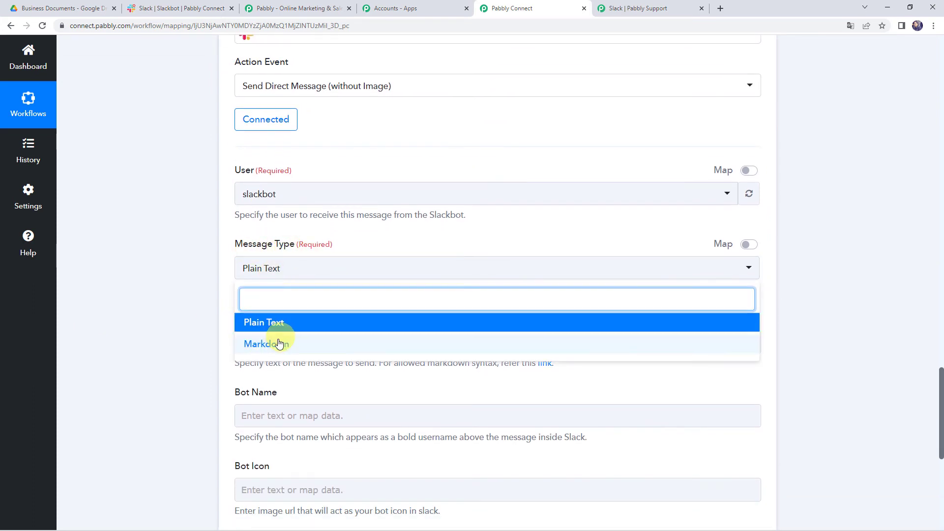
click(260, 346)
scroll(190, 311, down, 2)
click(261, 247)
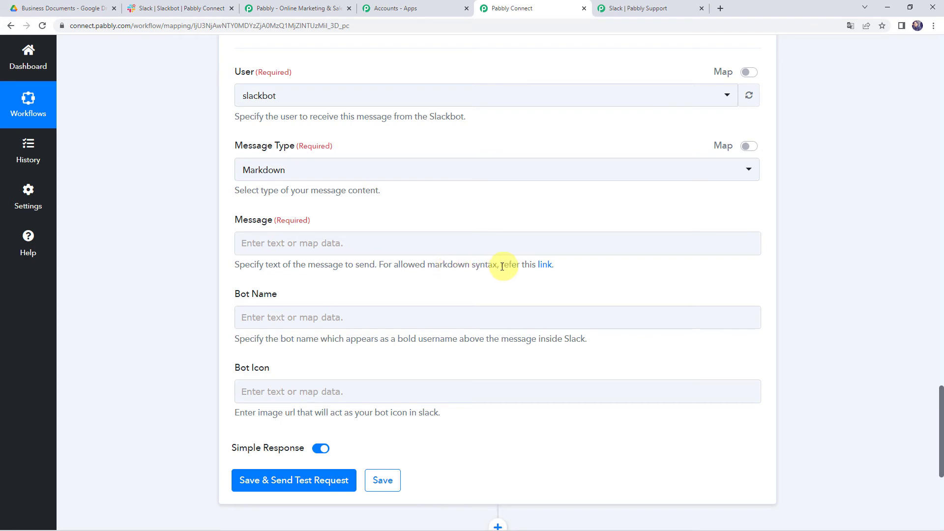
- Write the message 'New Document Added:' followed by the shared file's mapped WebViewLink
click(272, 241)
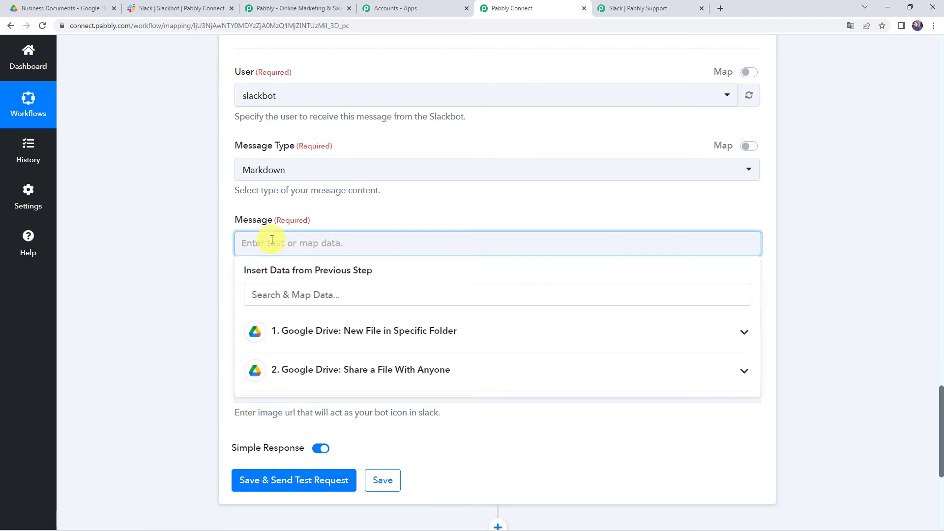
text(New Document Added:)
click(308, 371)
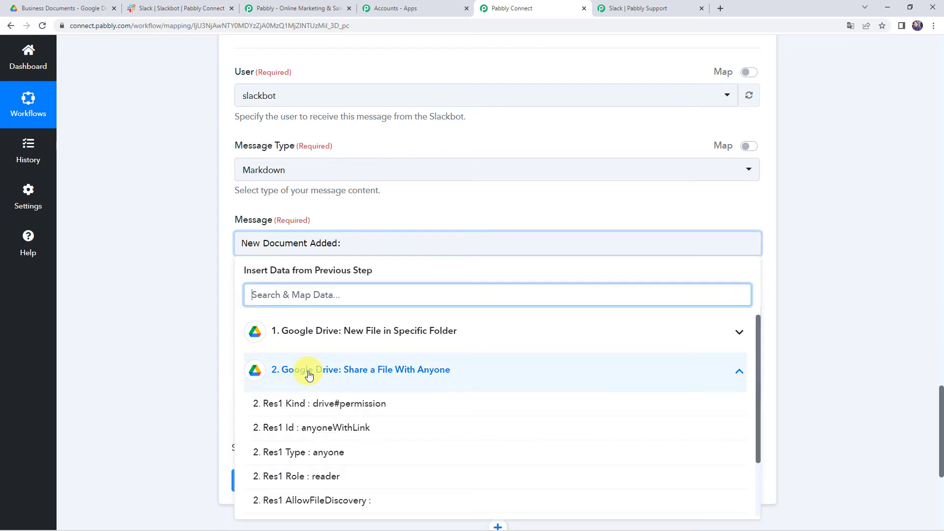
scroll(316, 457, down, 2)
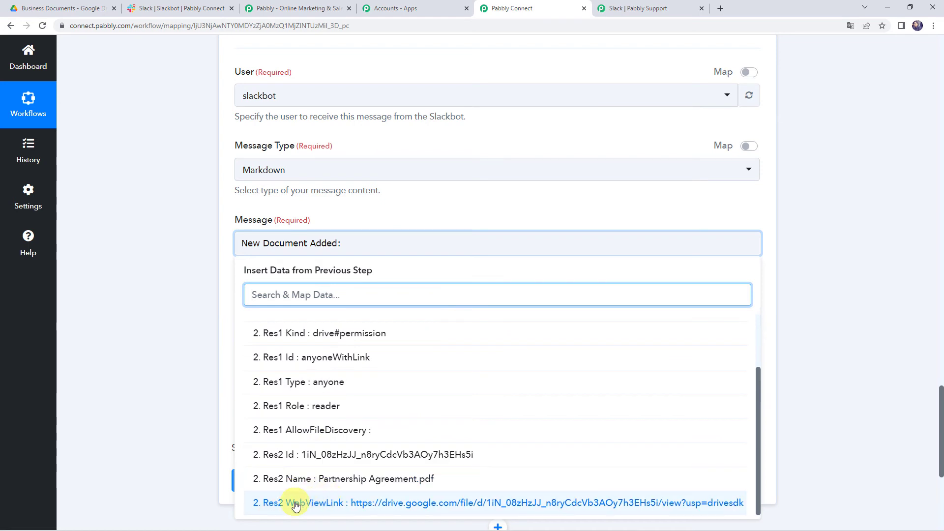
click(338, 503)
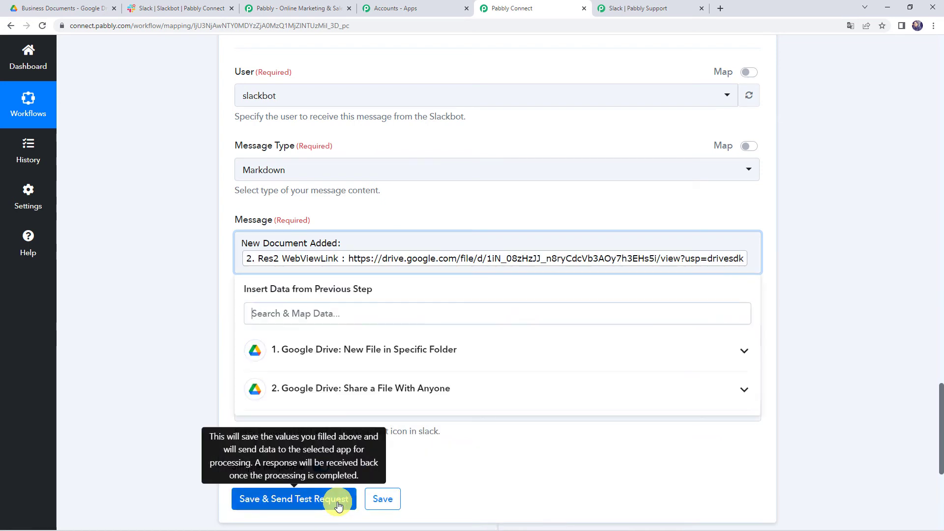
click(186, 318)
scroll(186, 317, down, 1)
- Set the Bot Name to 'New Doc' and send a test request
click(255, 290)
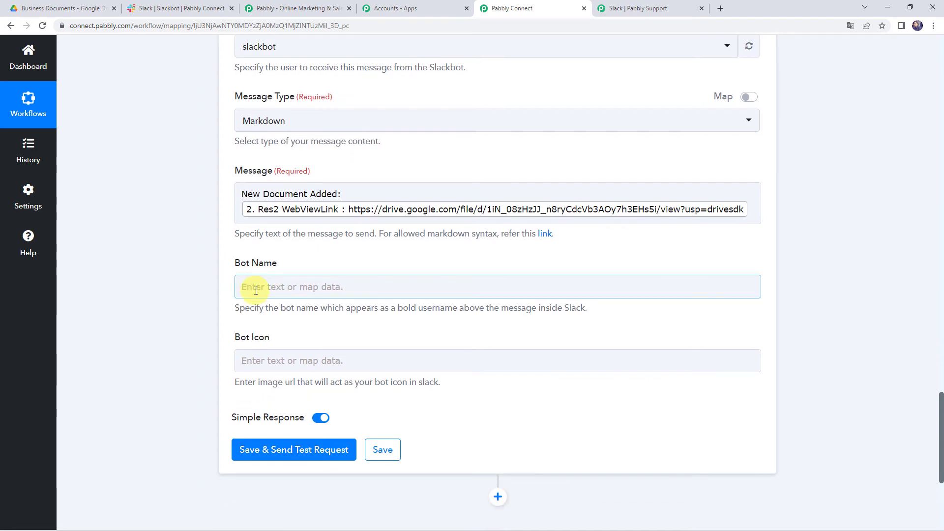
click(256, 290)
text(New Doc)
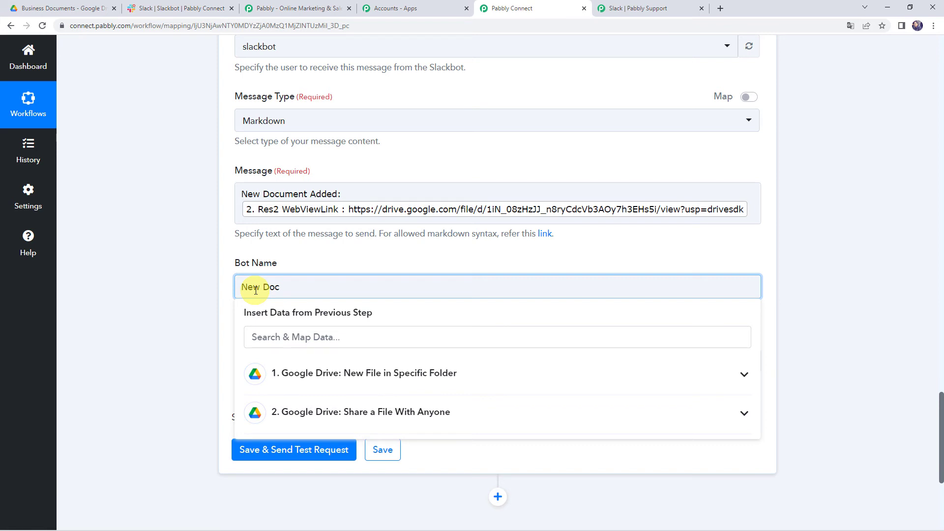
click(193, 307)
click(251, 351)
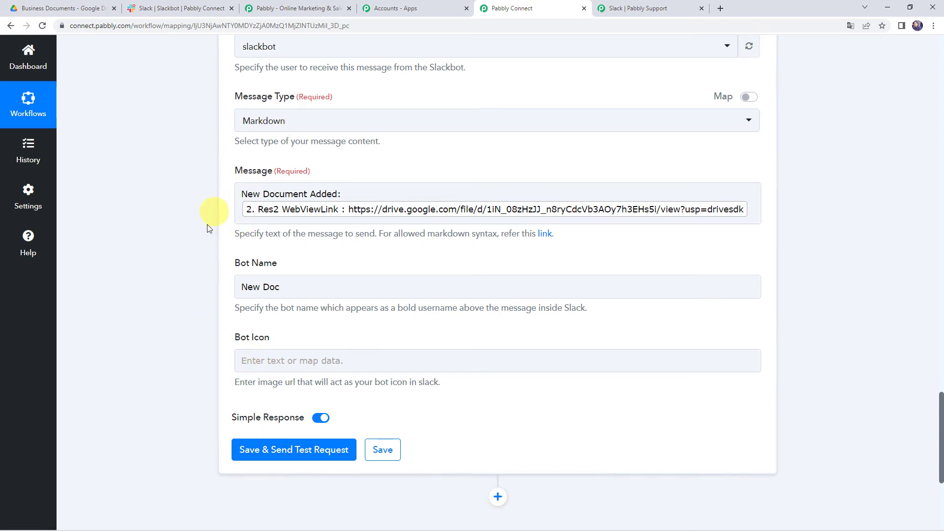
click(264, 455)
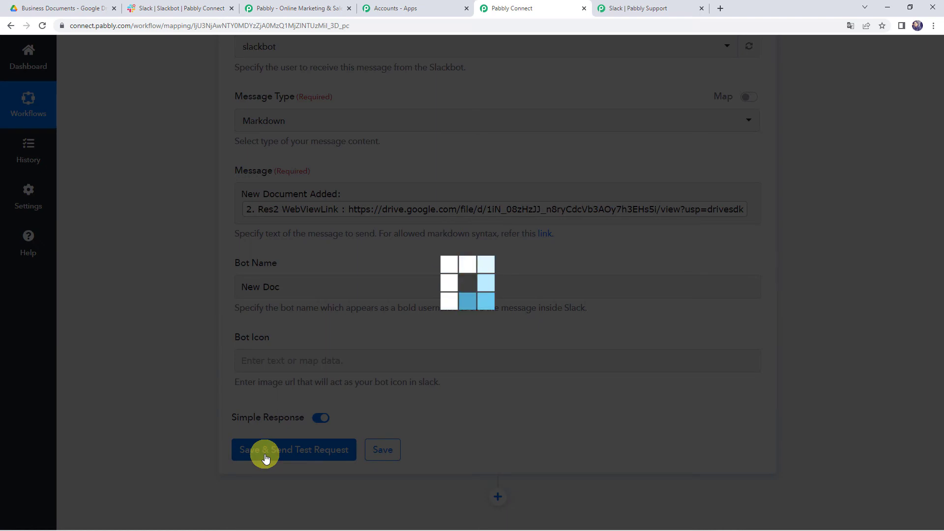
- Review the successful Slack response and check the Slackbot chat for the test message
scroll(158, 383, down, 2)
scroll(162, 393, down, 2)
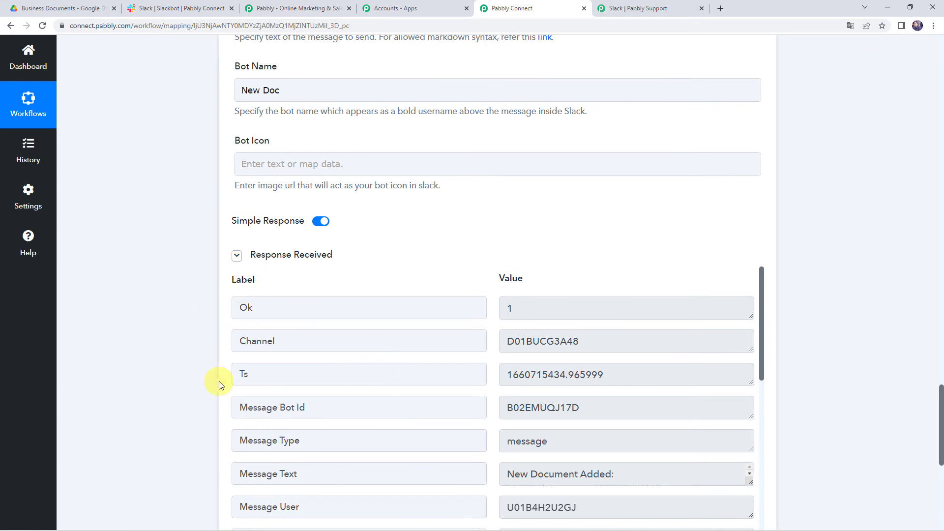
click(178, 5)
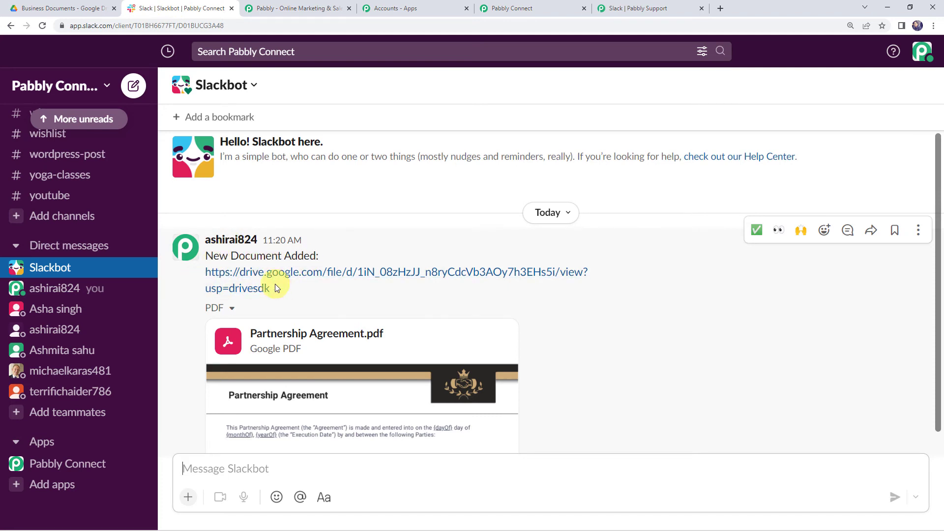
click(377, 340)
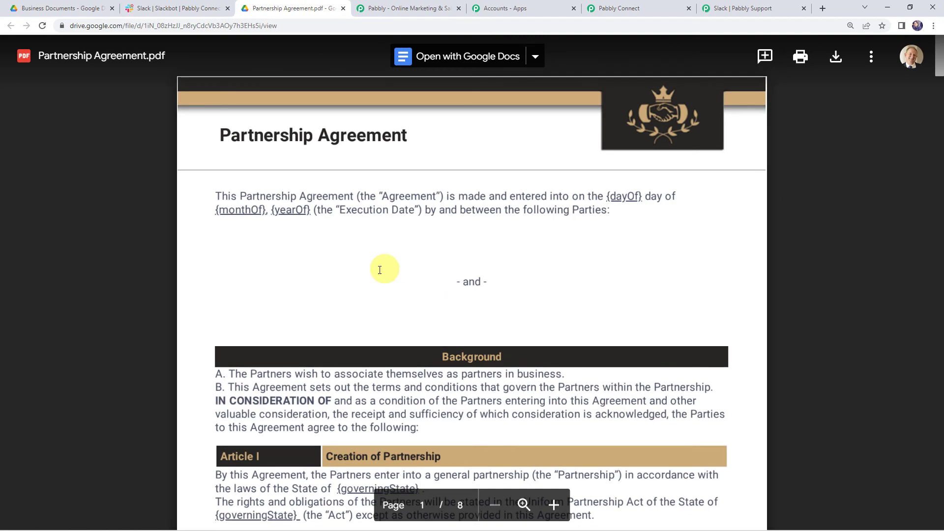
scroll(361, 337, down, 5)
scroll(360, 336, up, 5)
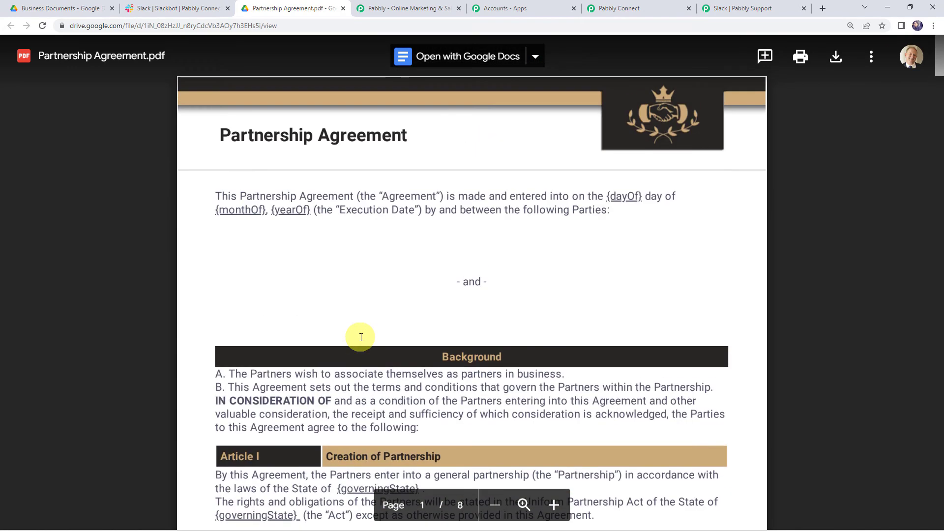
click(342, 10)
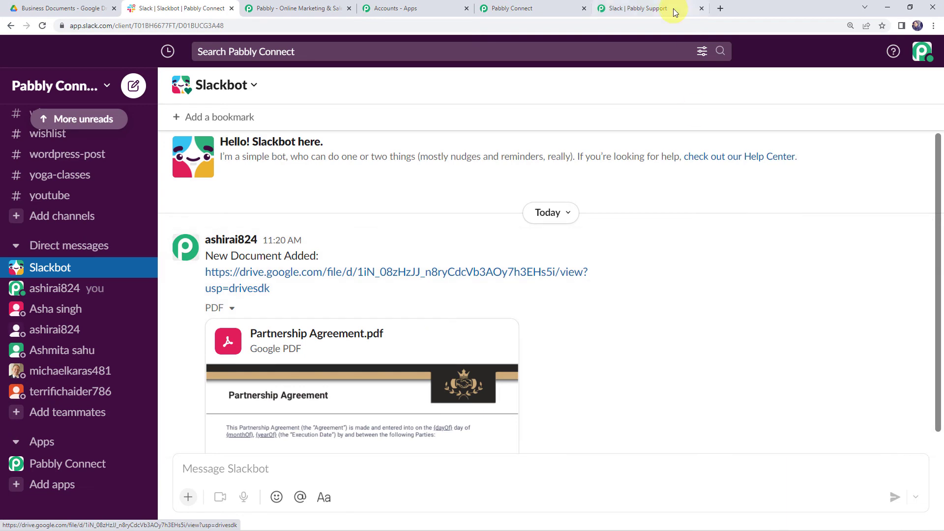
- Save the Slack direct-message step and acknowledge the Data Saved Successfully confirmation
click(531, 8)
scroll(188, 221, down, 3)
scroll(188, 221, down, 1)
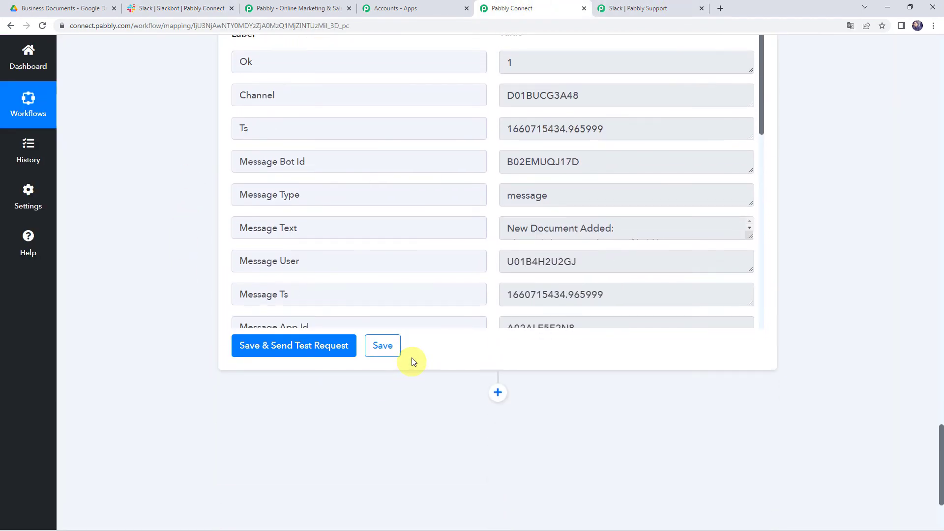
click(383, 345)
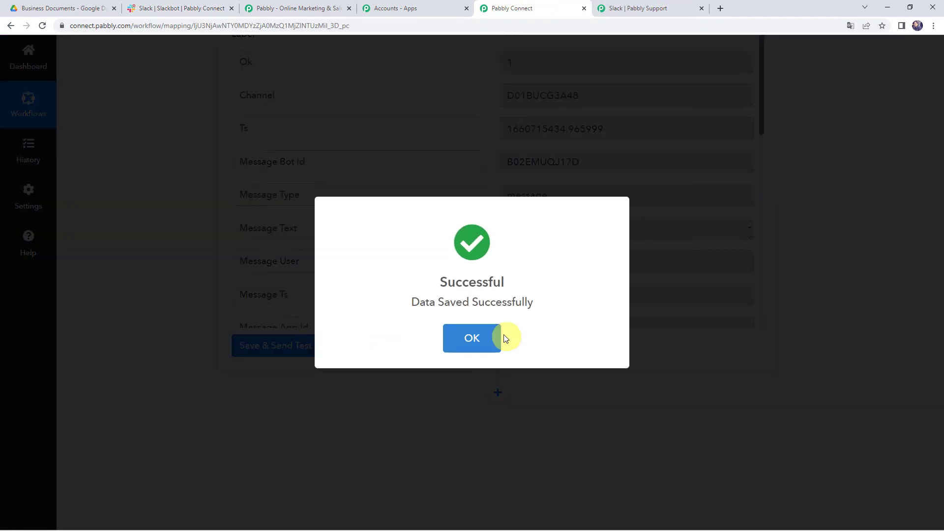
click(498, 338)
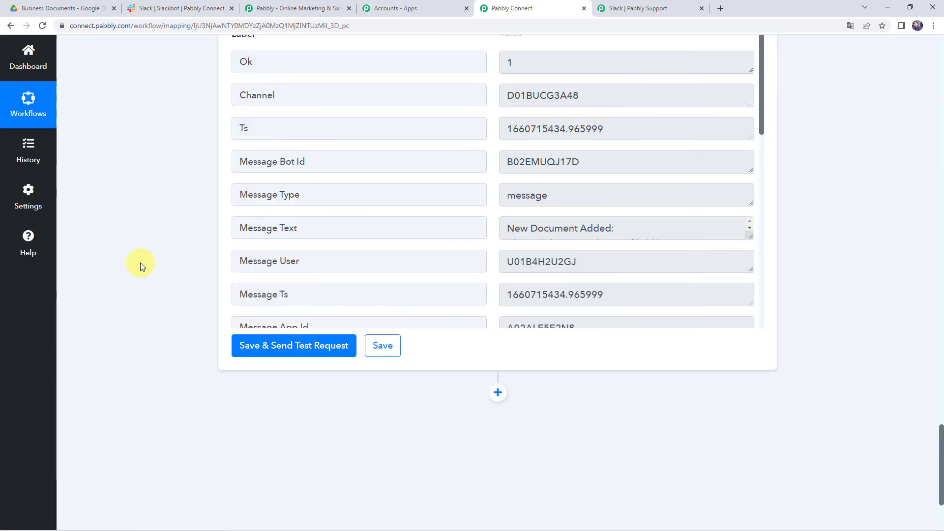
scroll(140, 262, up, 2)
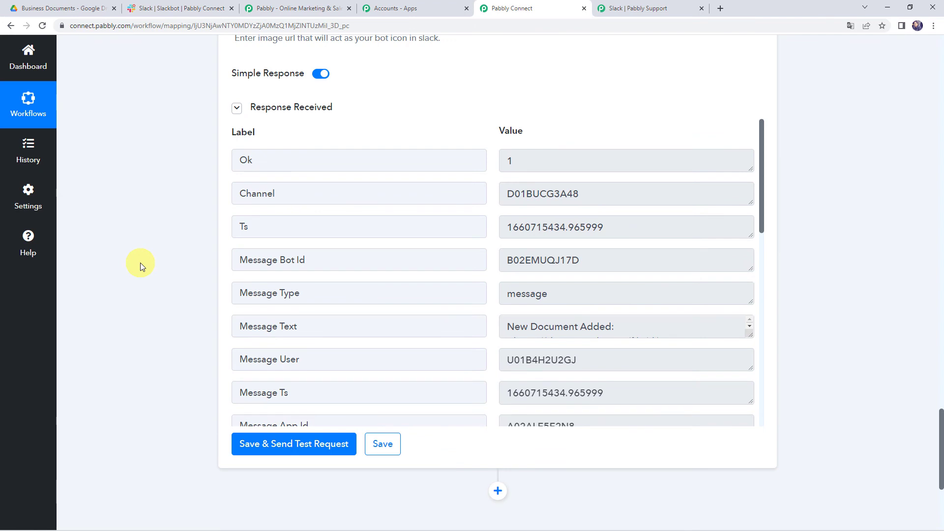
- Upload Job Proposal.pdf from Downloads into the Business Documents Drive folder
click(74, 6)
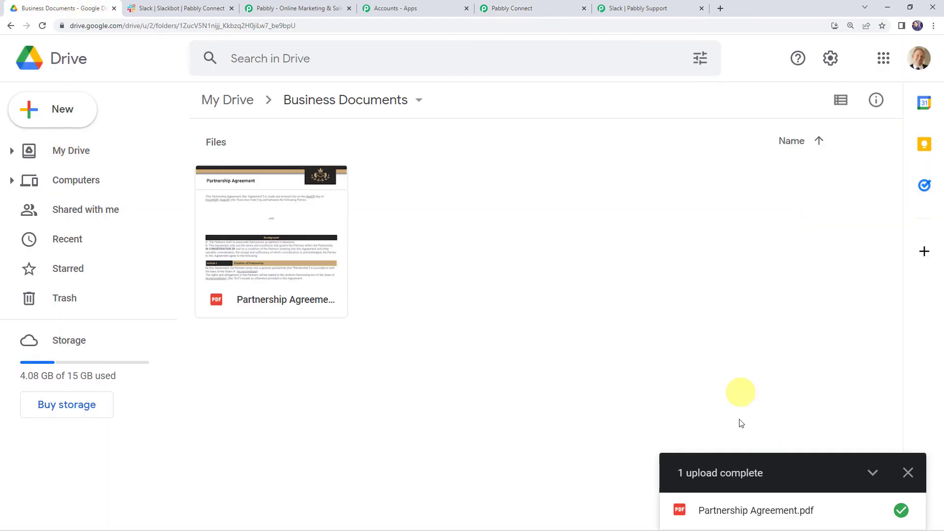
click(908, 472)
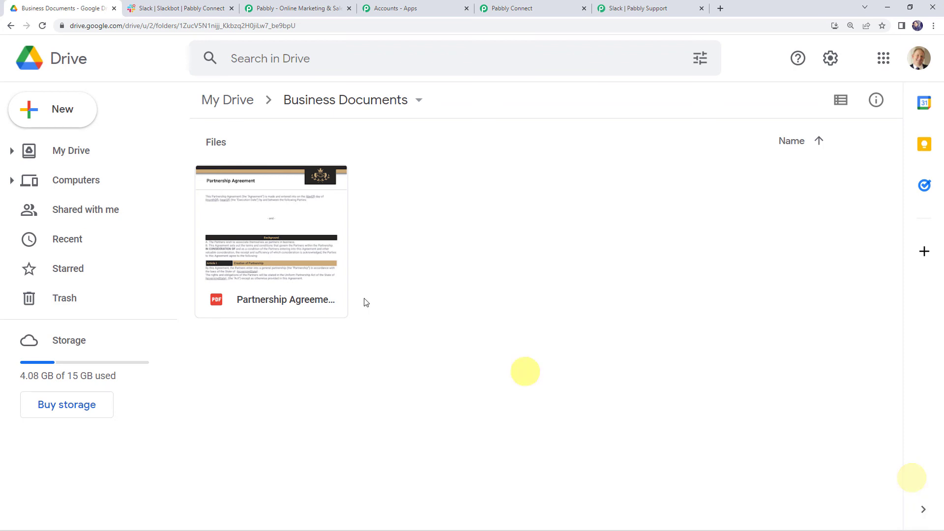
click(64, 120)
click(63, 143)
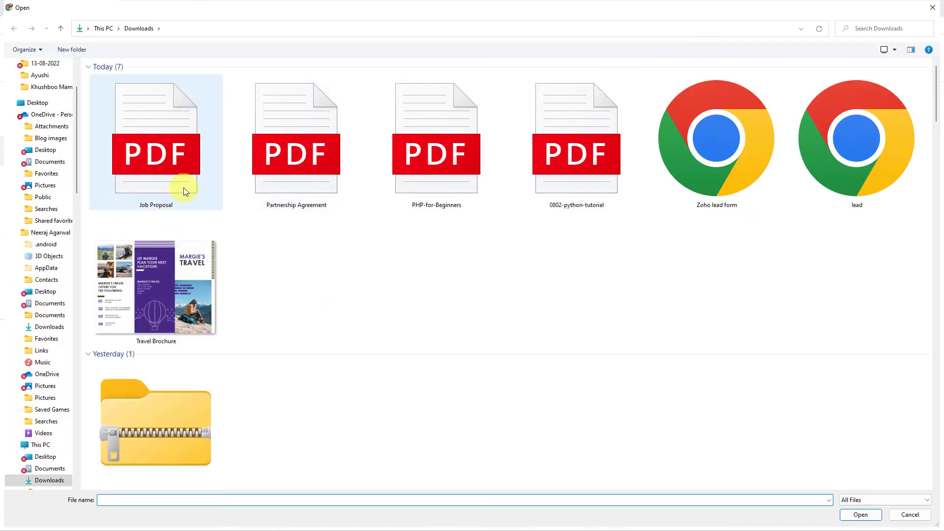
double_click(184, 187)
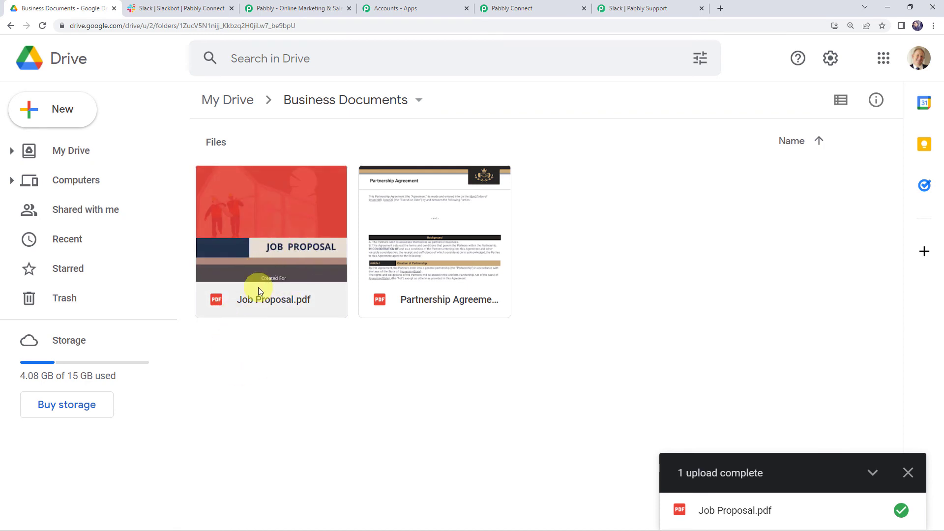
- Reload the Slackbot conversation to reveal the new Job Proposal.pdf message
click(167, 7)
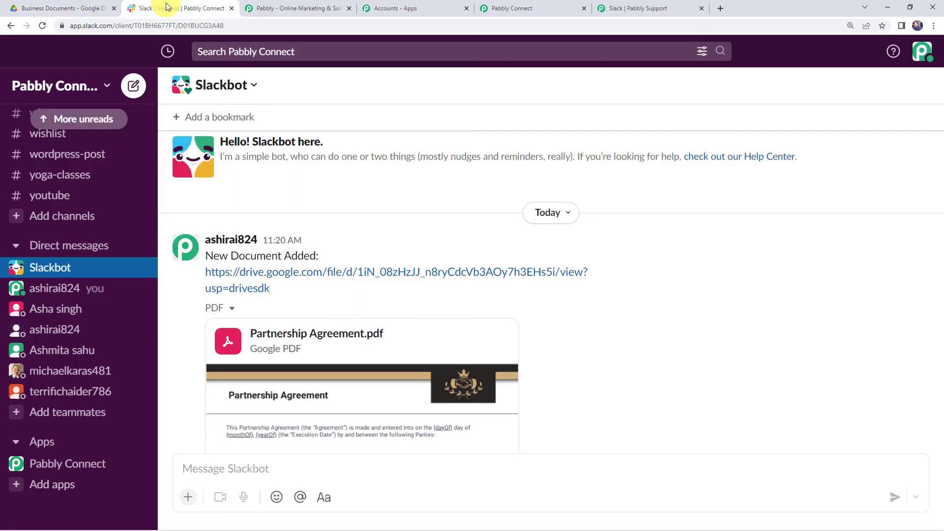
click(43, 25)
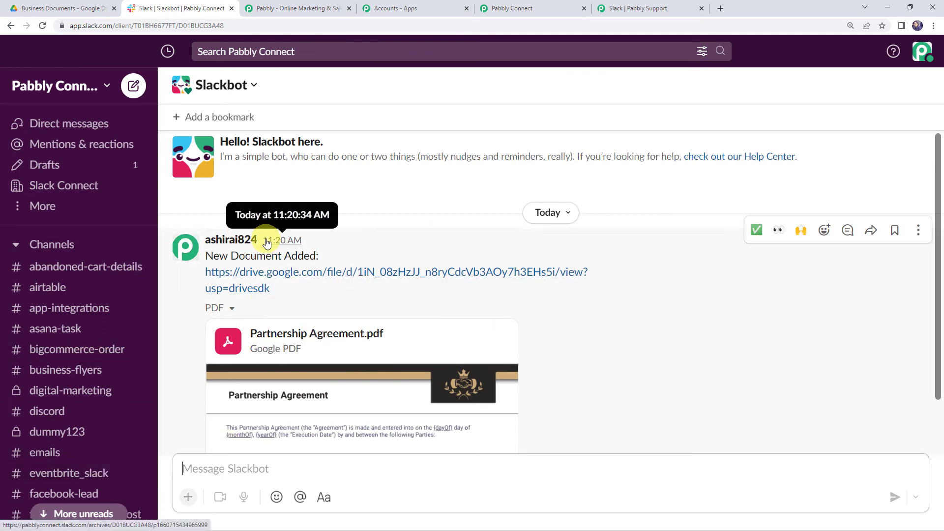
click(42, 25)
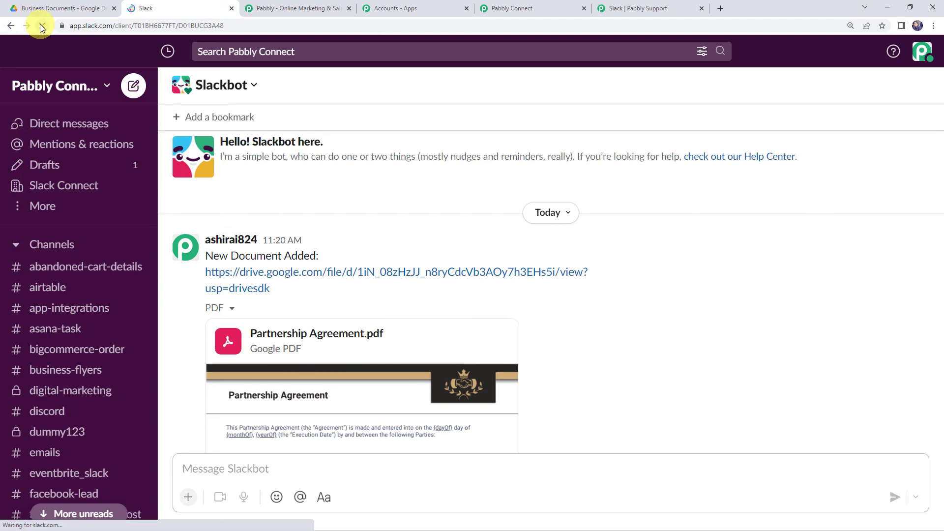
scroll(369, 265, down, 8)
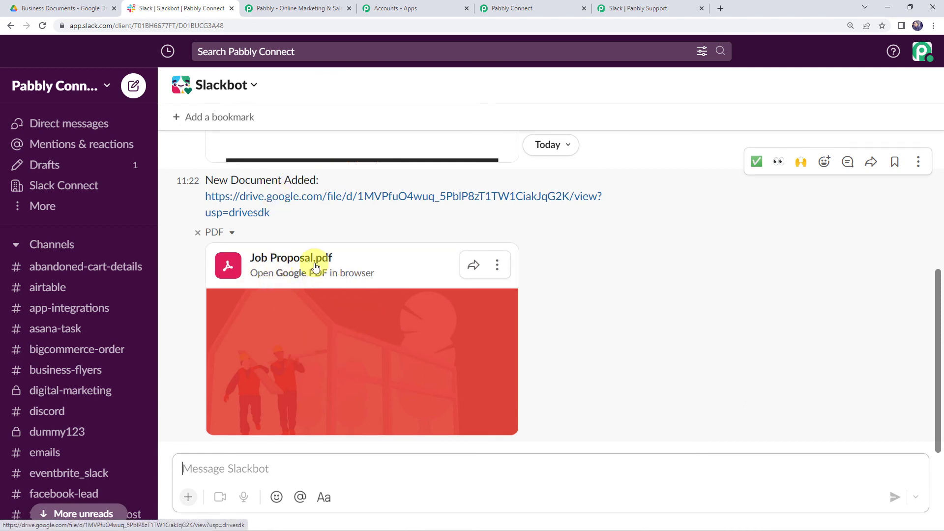
- Open the shared Job Proposal.pdf from the message and look through its pages
click(319, 339)
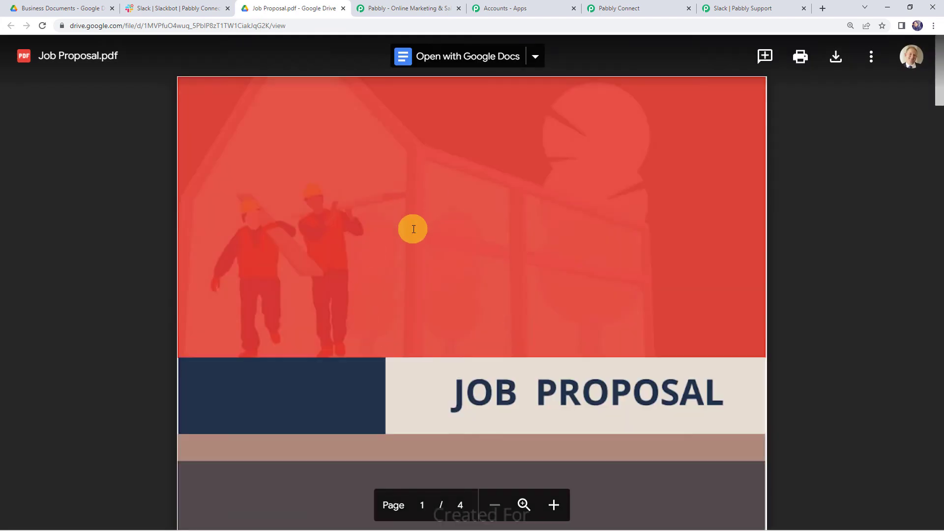
scroll(413, 229, down, 5)
scroll(412, 229, down, 5)
scroll(412, 229, up, 10)
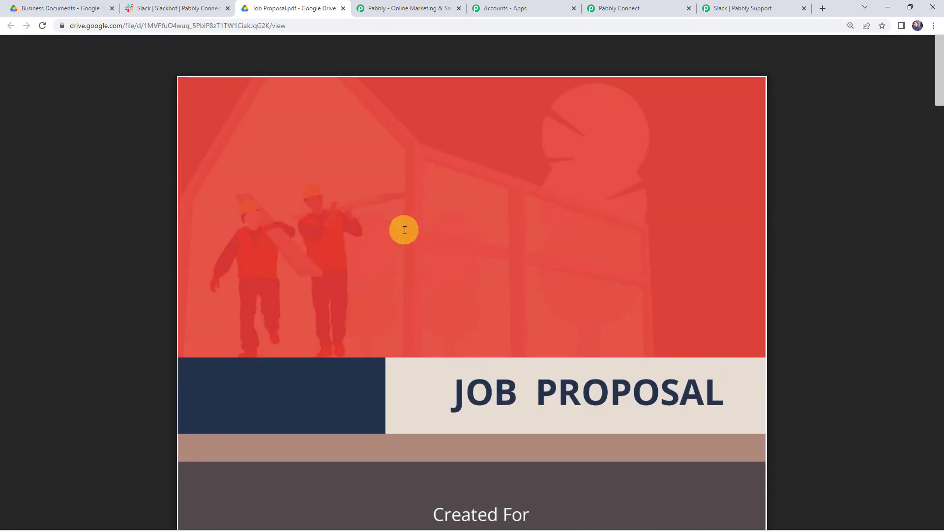
- Back in Pabbly Connect, collapse the Google Drive trigger of the 'Send your Google Drive Files to Slack' workflow
click(642, 8)
scroll(205, 259, up, 15)
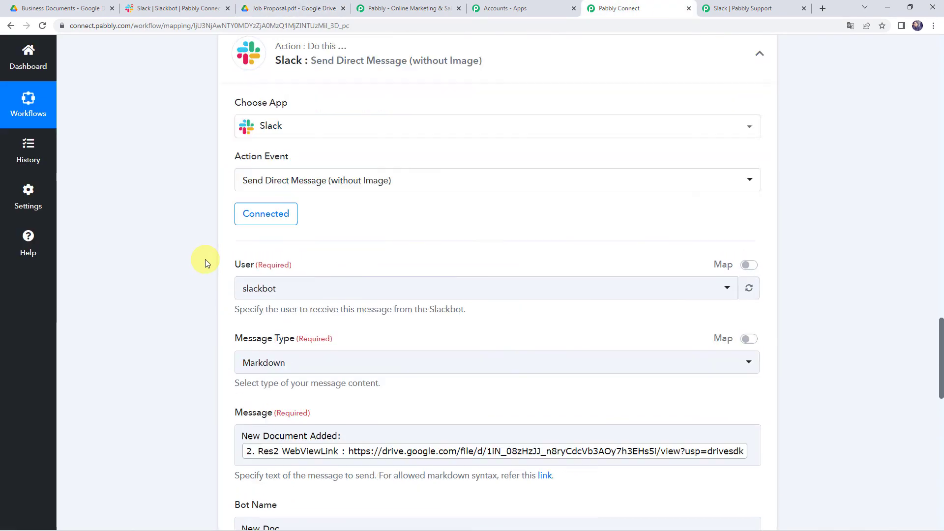
scroll(399, 263, up, 15)
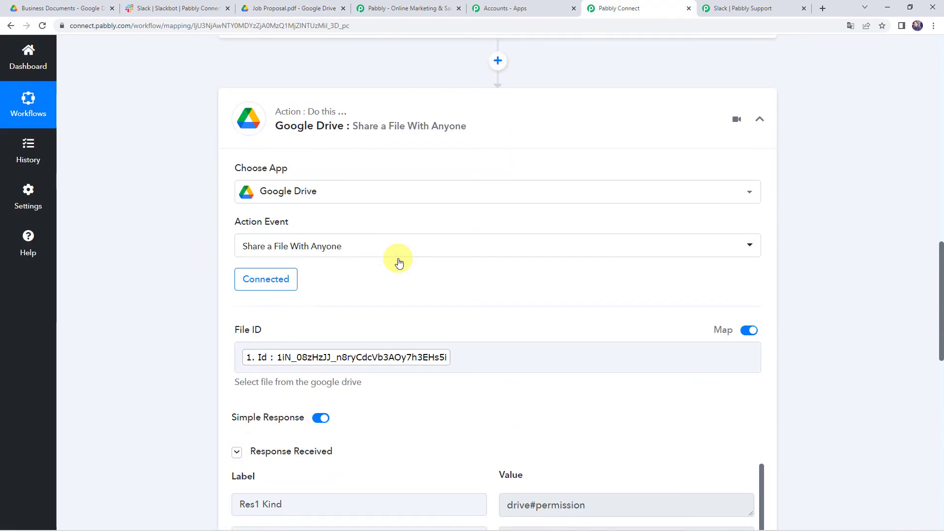
scroll(401, 395, up, 15)
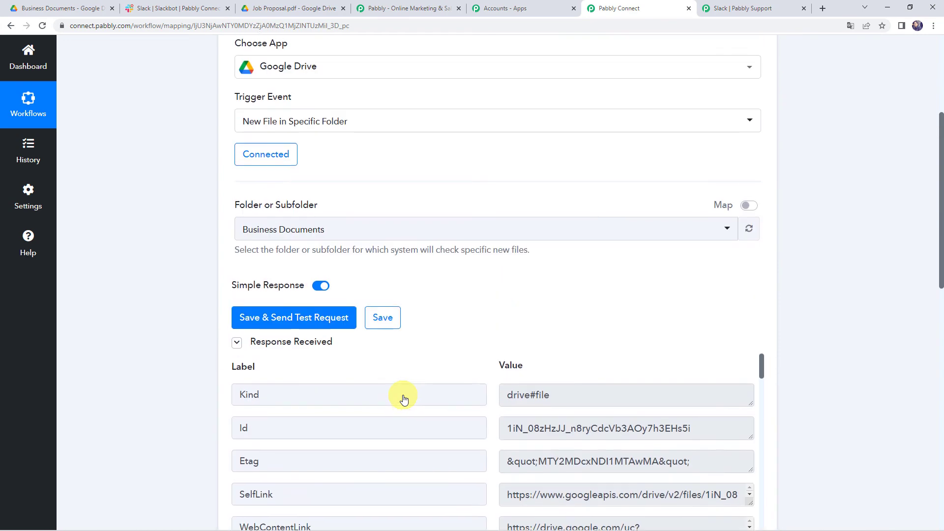
click(486, 215)
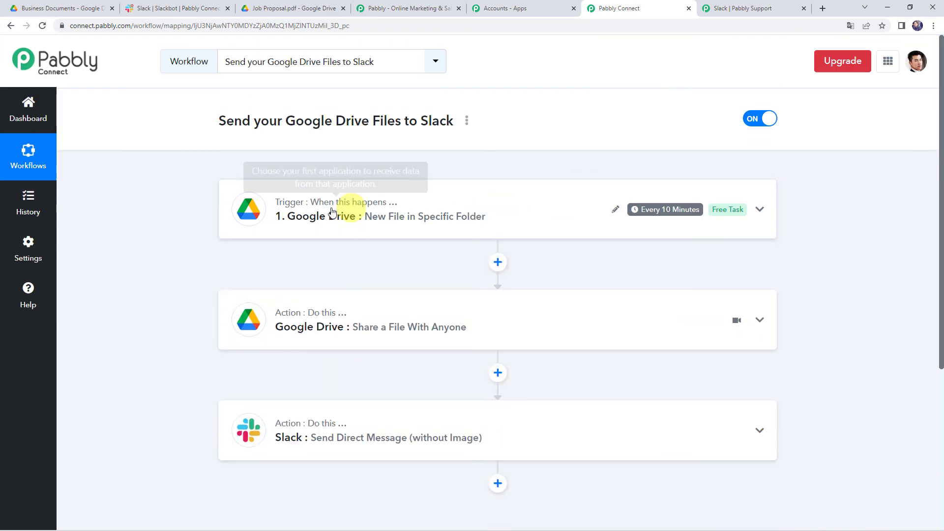